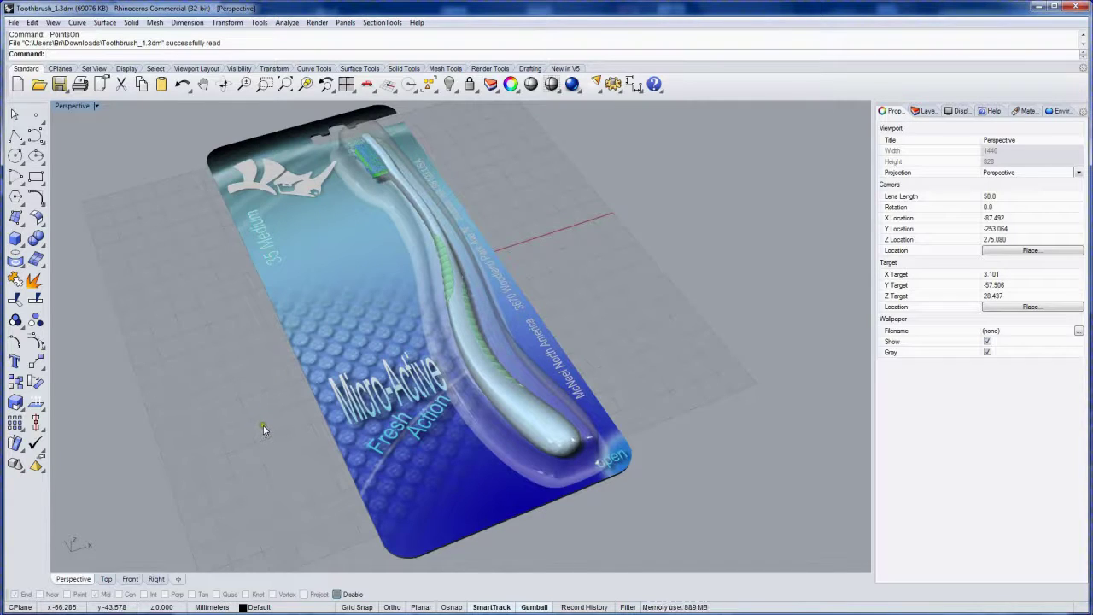
# Switch the viewport to Wireframe and window-select every part of the toothbrush package
pyautogui.moveTo(263, 425); pyautogui.dragTo(262, 412, button='right')
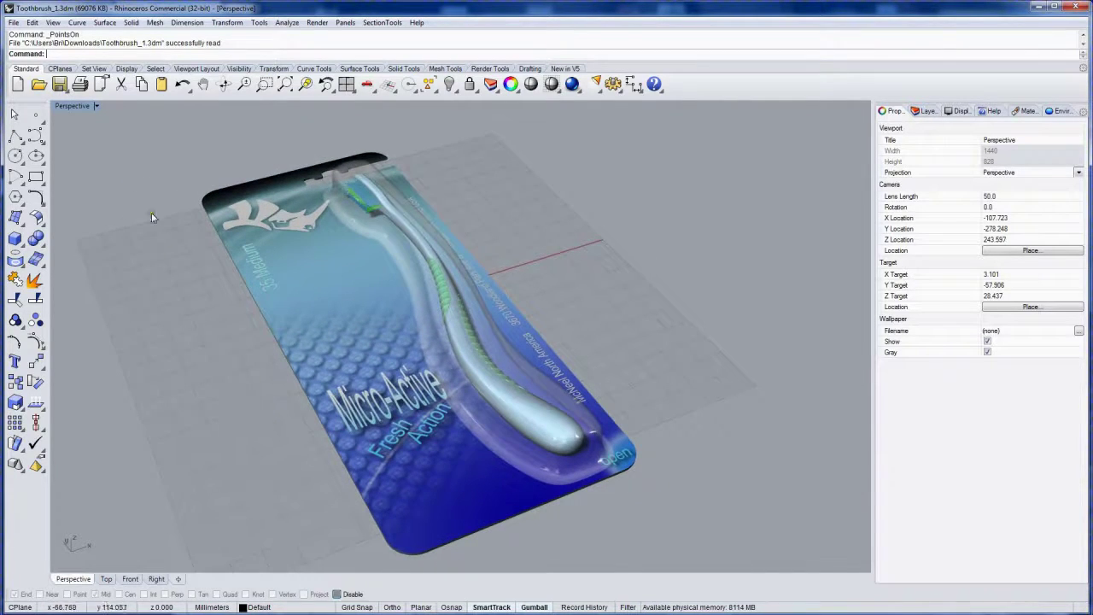
pyautogui.click(95, 107)
pyautogui.click(101, 138)
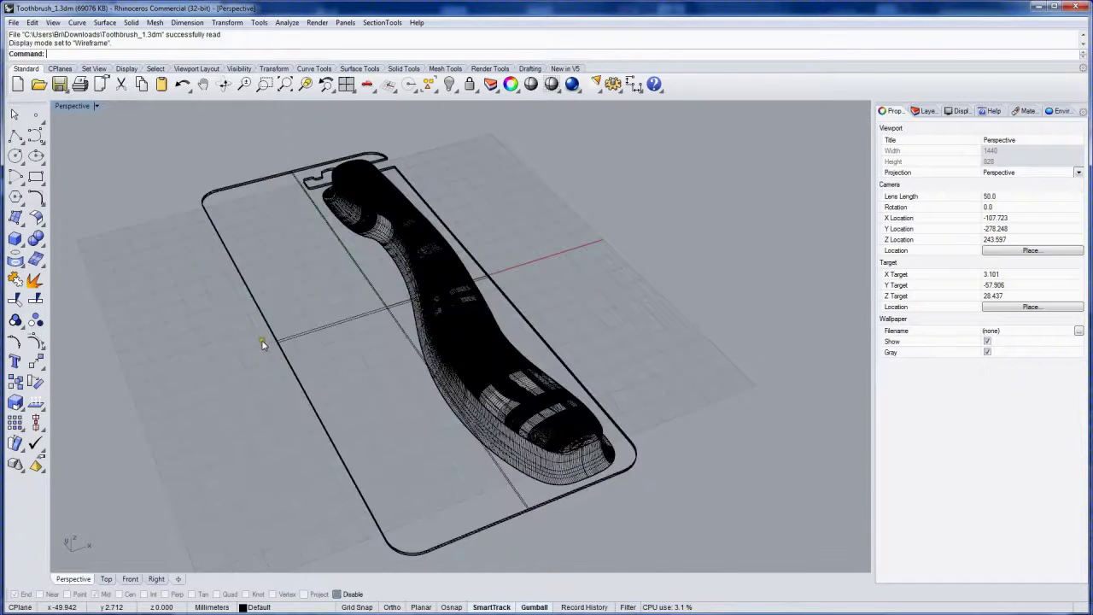
pyautogui.moveTo(261, 342)
pyautogui.mouseDown(button='right')
pyautogui.moveTo(224, 345)
pyautogui.moveTo(273, 334)
pyautogui.mouseUp(button='right')
pyautogui.scroll(-3, 246, 330)
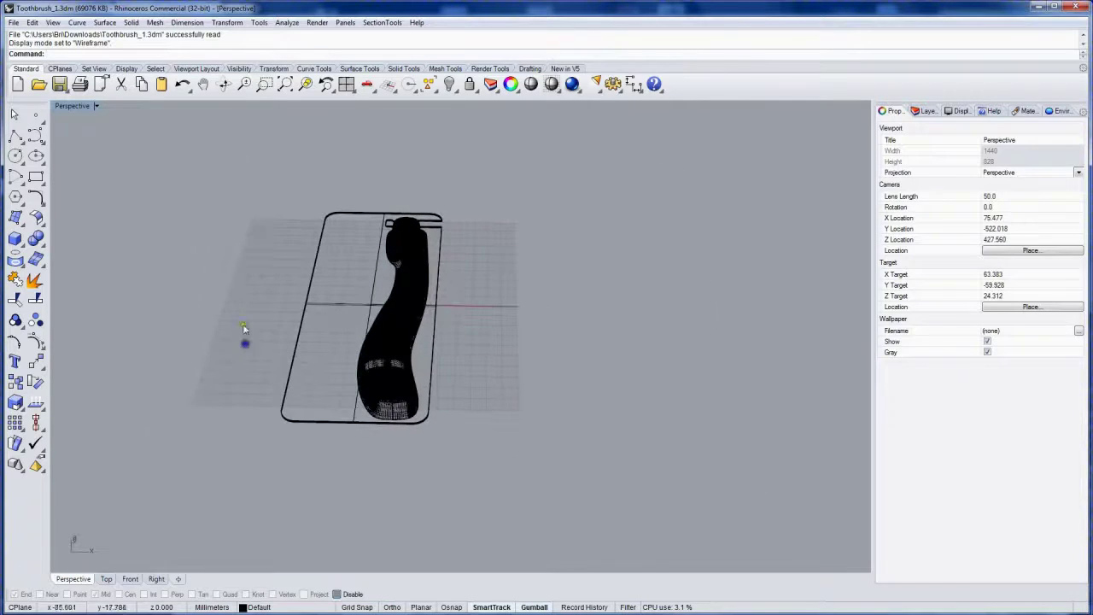
pyautogui.moveTo(213, 167); pyautogui.dragTo(560, 497)
# Rotate the selected package 90° with the gumball so it stands upright
pyautogui.moveTo(520, 398); pyautogui.dragTo(493, 366, button='right')
pyautogui.scroll(3, 478, 342)
pyautogui.scroll(2, 468, 313)
pyautogui.moveTo(470, 305); pyautogui.dragTo(423, 358, button='right')
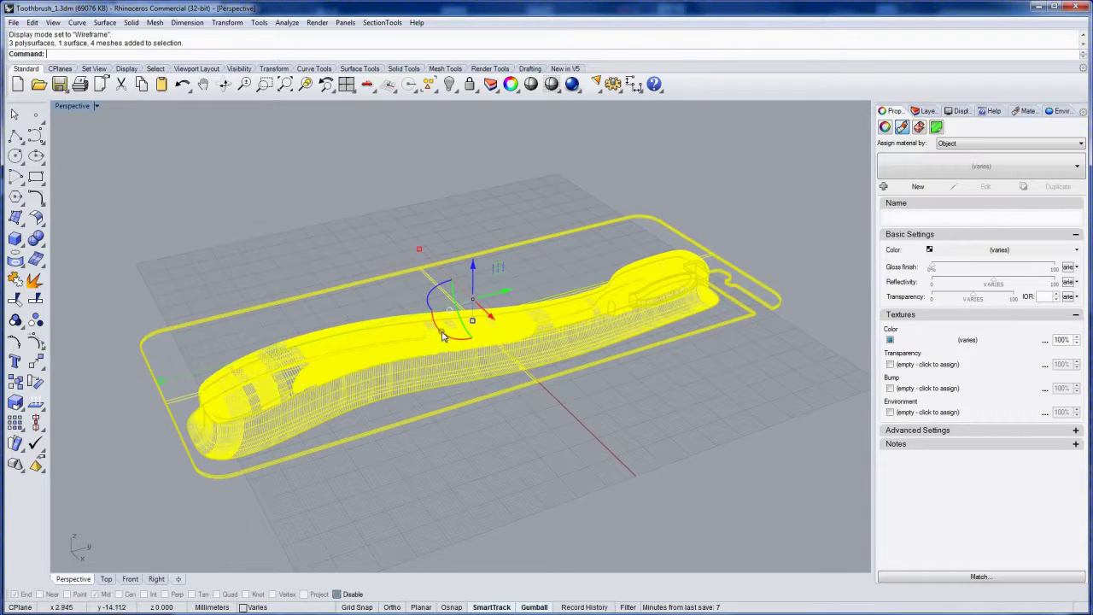
pyautogui.click(443, 338)
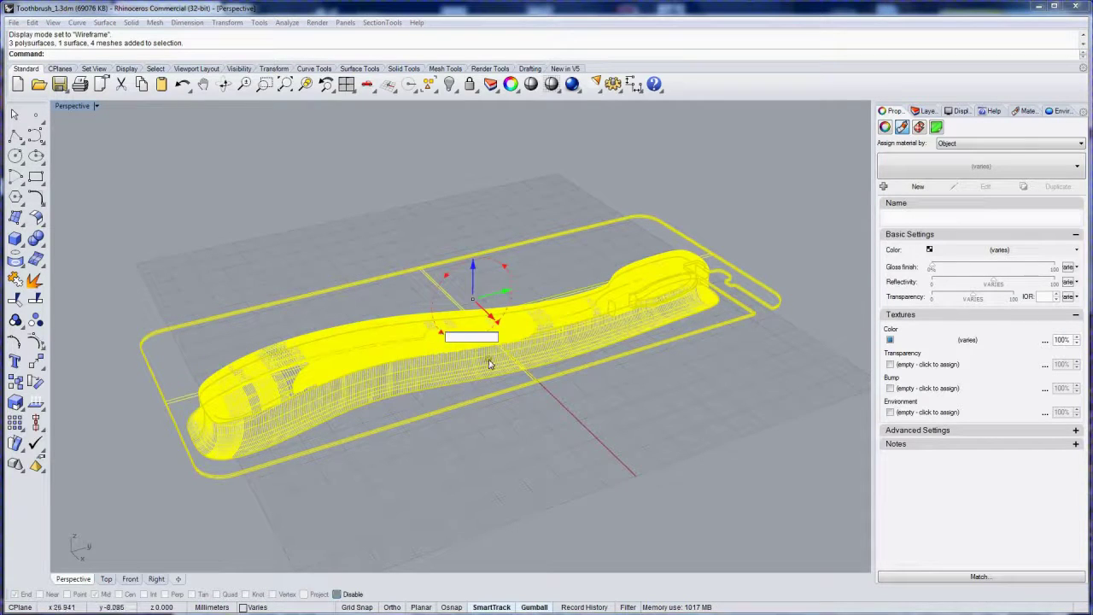
pyautogui.write('90')
pyautogui.press('Escape')
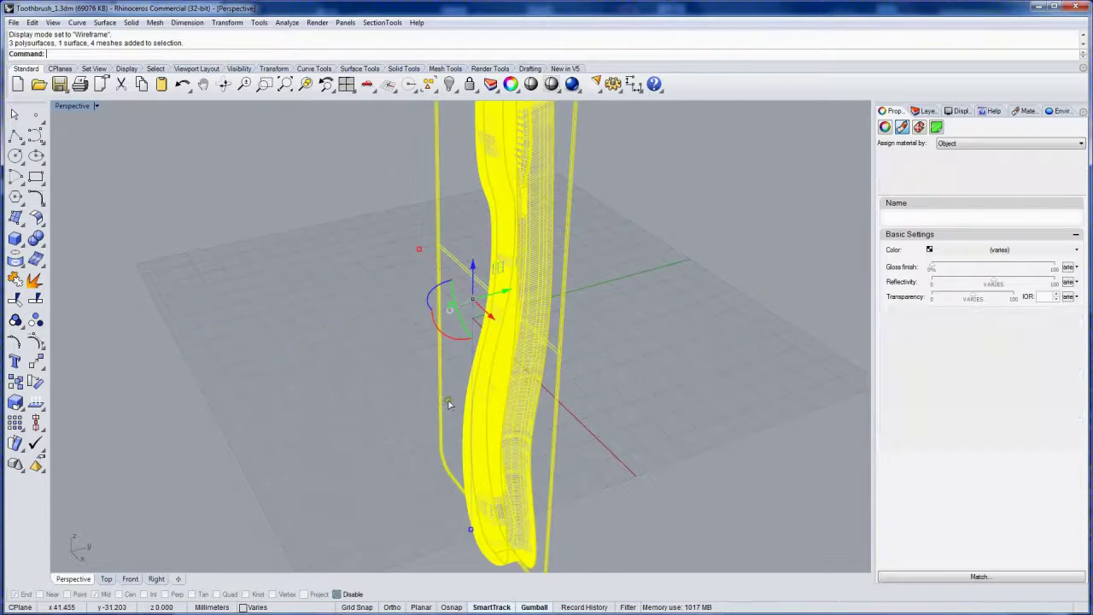
# Raise the upright package in the Front view until its base rests on the ground plane, then deselect
pyautogui.scroll(-4, 452, 444)
pyautogui.moveTo(441, 453); pyautogui.dragTo(449, 431, button='right')
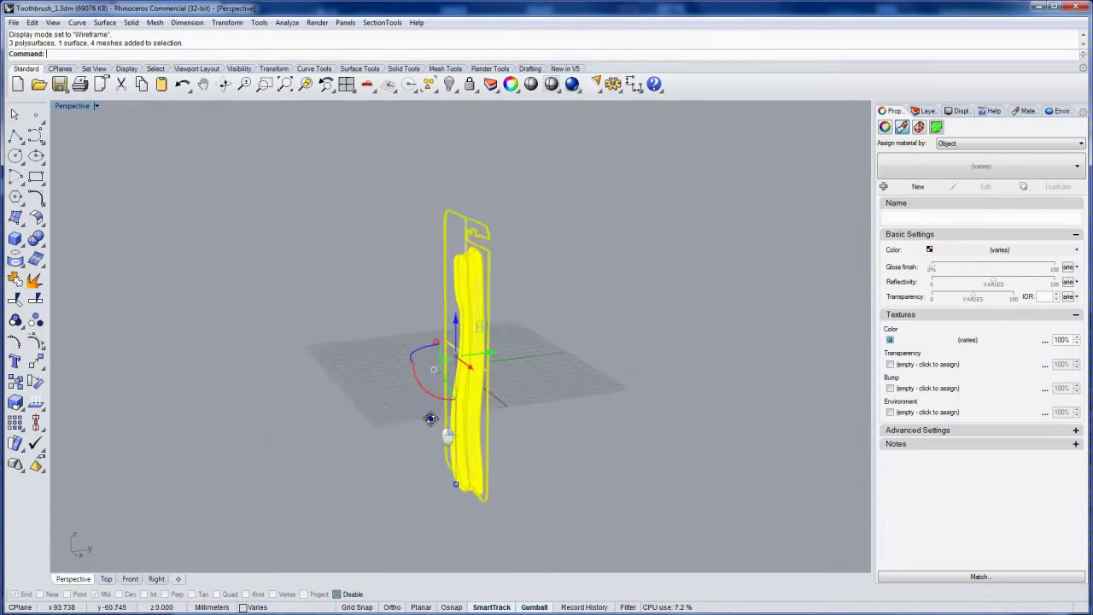
pyautogui.moveTo(458, 318); pyautogui.dragTo(455, 205)
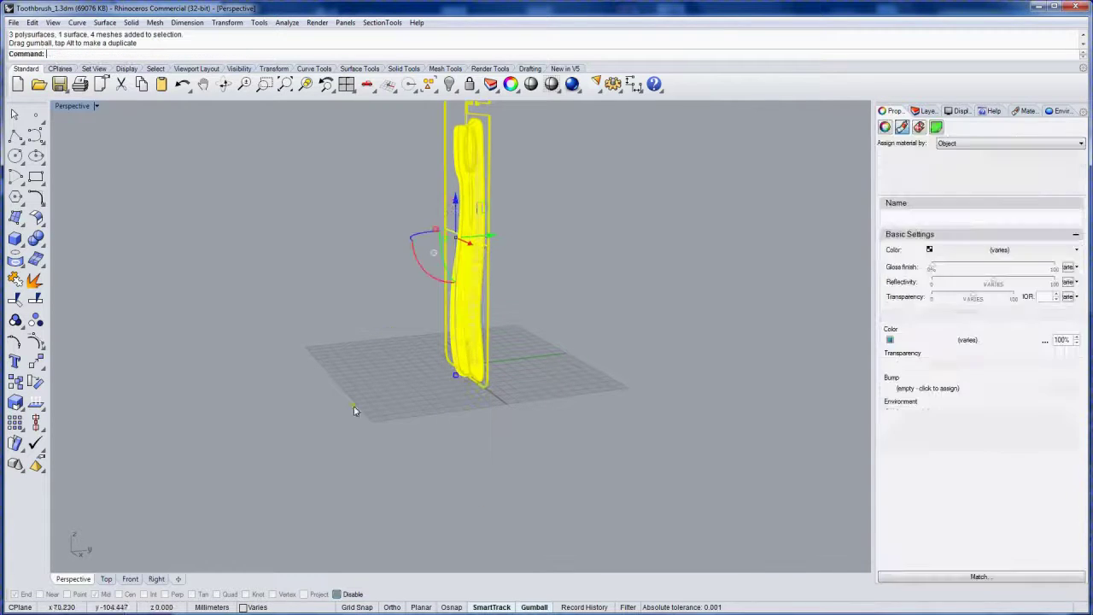
pyautogui.hotkey('ctrl', 'F1')
pyautogui.hotkey('ctrl', 'F2')
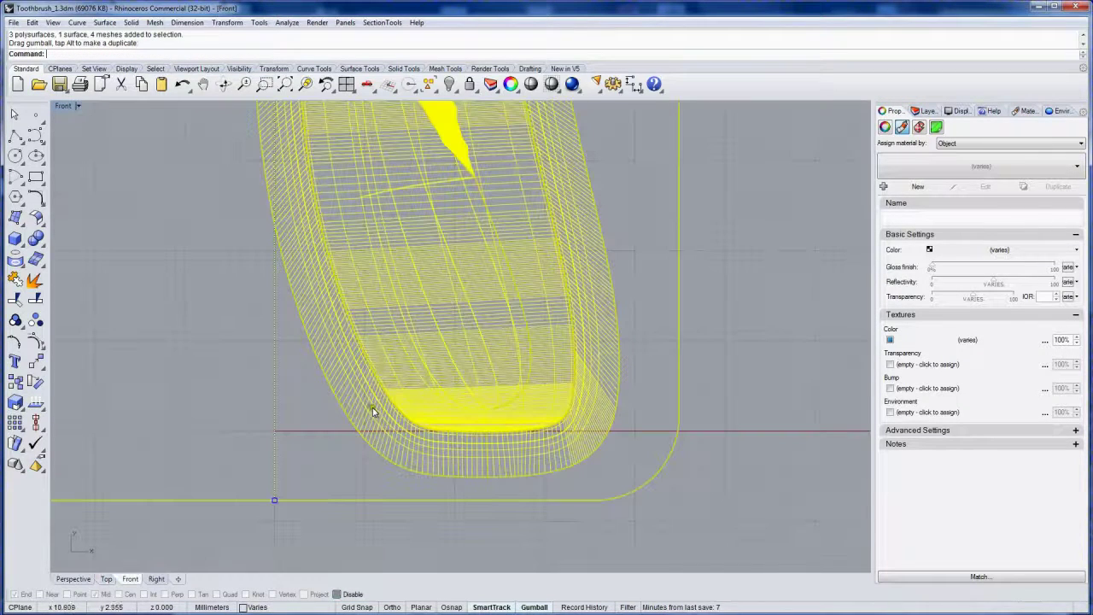
pyautogui.scroll(-6, 401, 441)
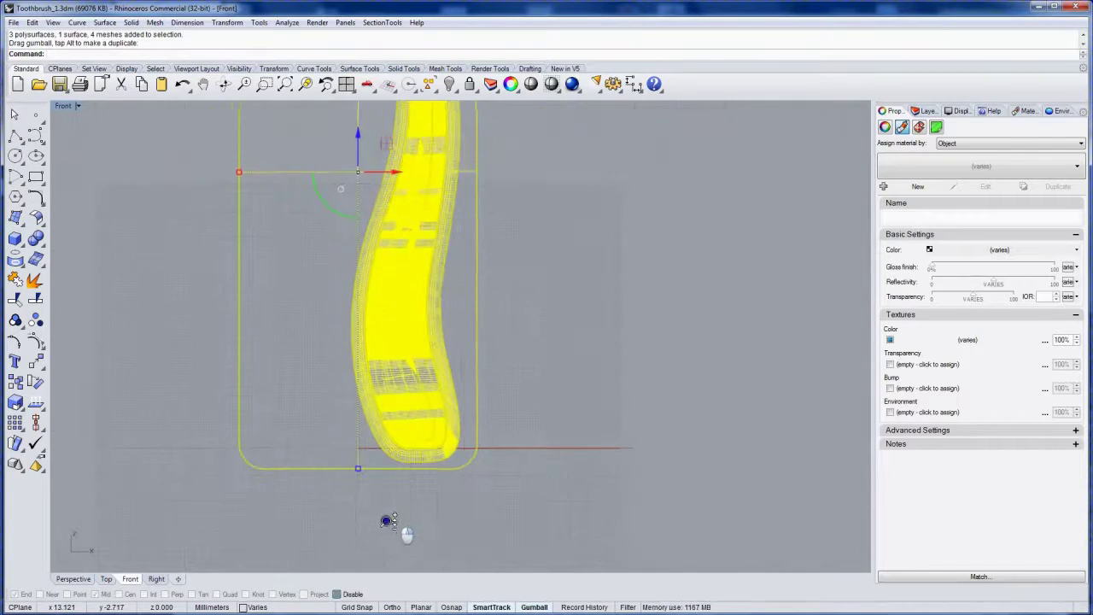
pyautogui.moveTo(358, 140); pyautogui.dragTo(360, 119)
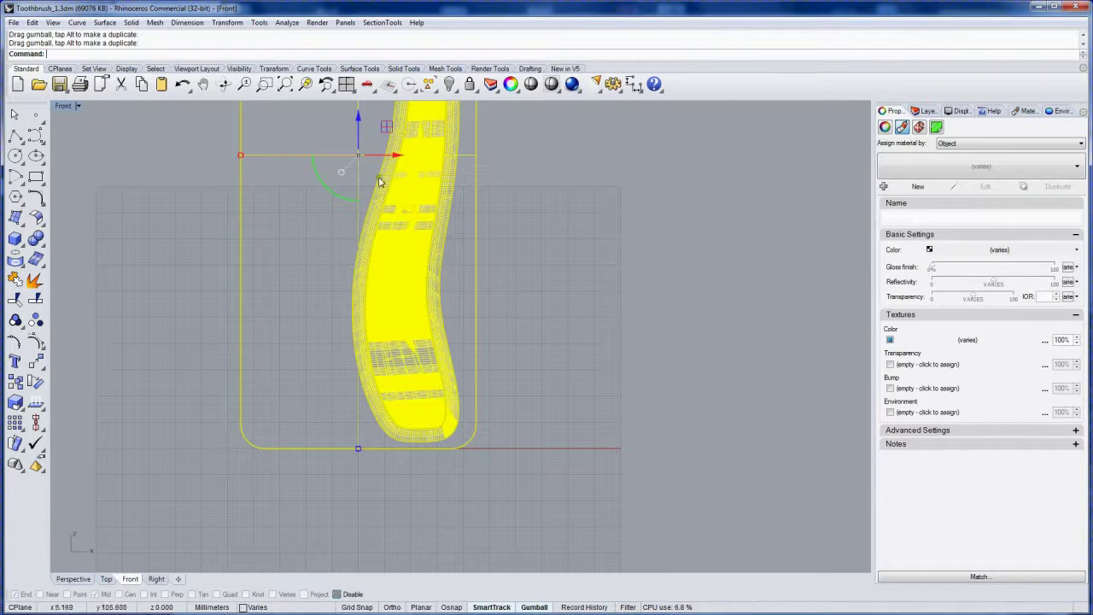
pyautogui.moveTo(359, 119); pyautogui.dragTo(358, 118)
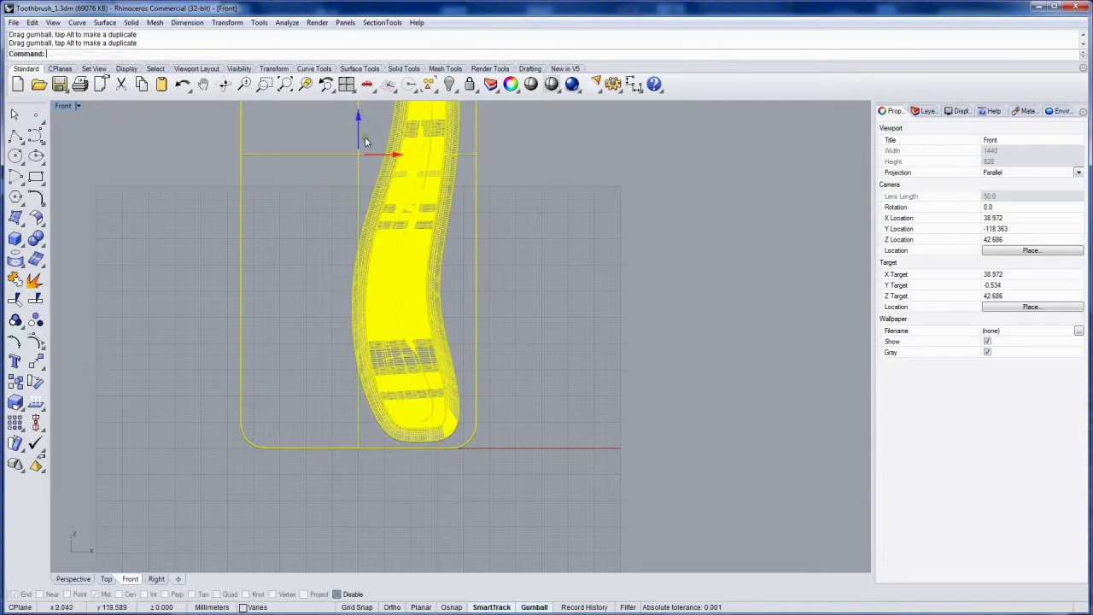
pyautogui.click(578, 281)
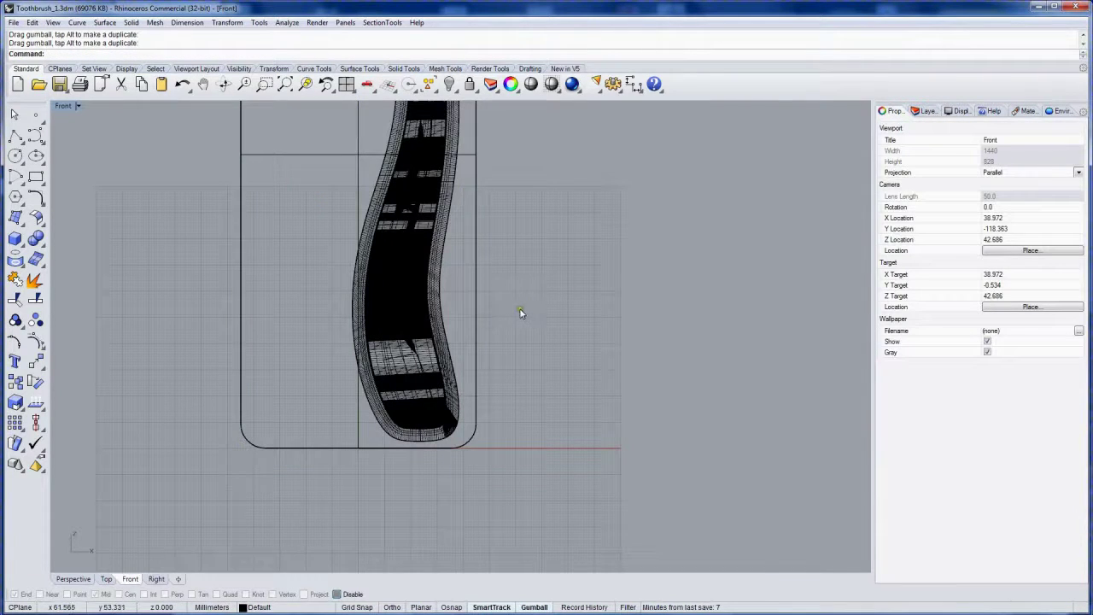
# Create a large deformable plane centred at the origin beneath the package
pyautogui.hotkey('ctrl', 'Tab')
pyautogui.hotkey('ctrl', 'Tab')
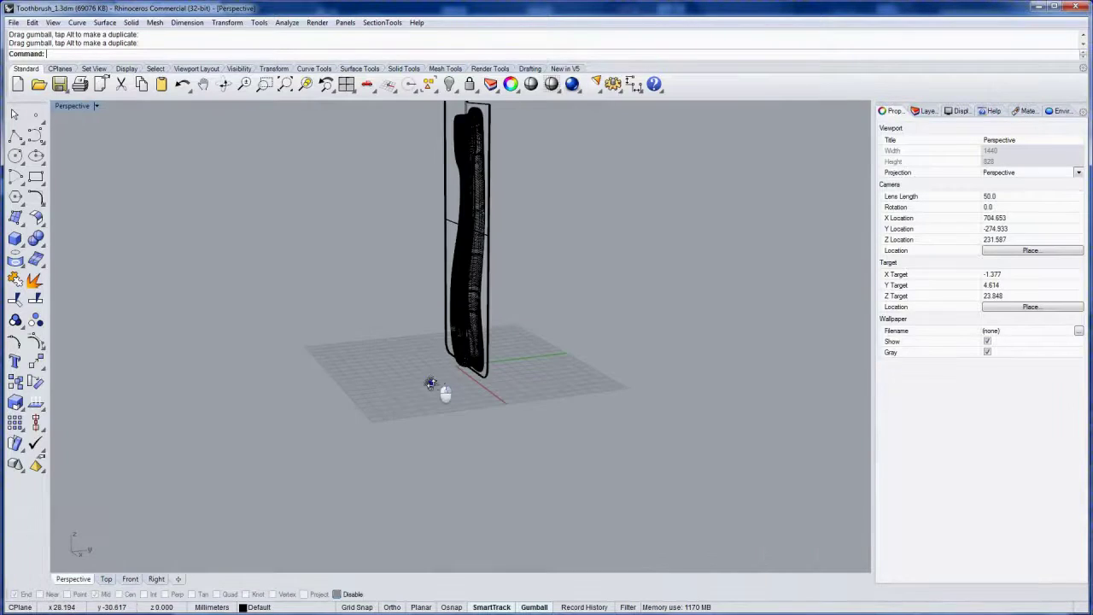
pyautogui.moveTo(430, 383); pyautogui.dragTo(445, 436, button='right')
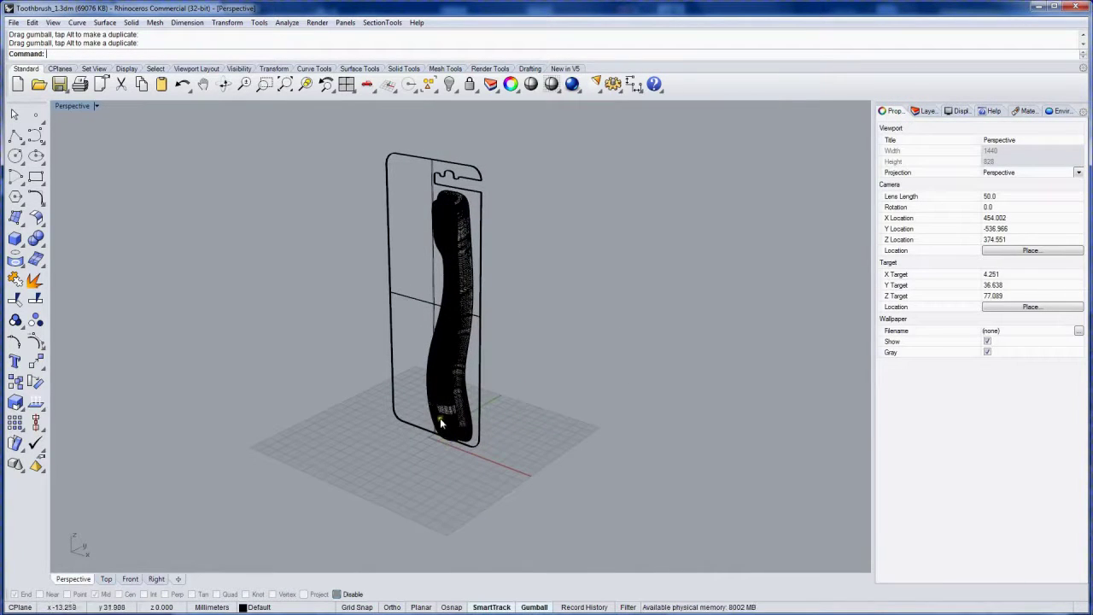
pyautogui.write('p')
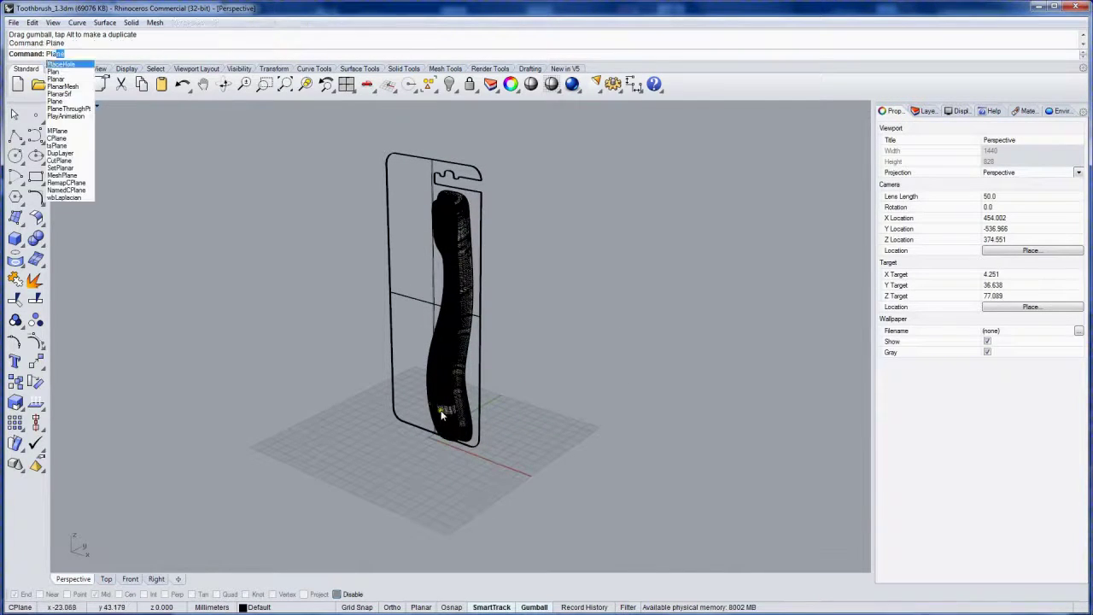
pyautogui.press('Return')
pyautogui.click(169, 55)
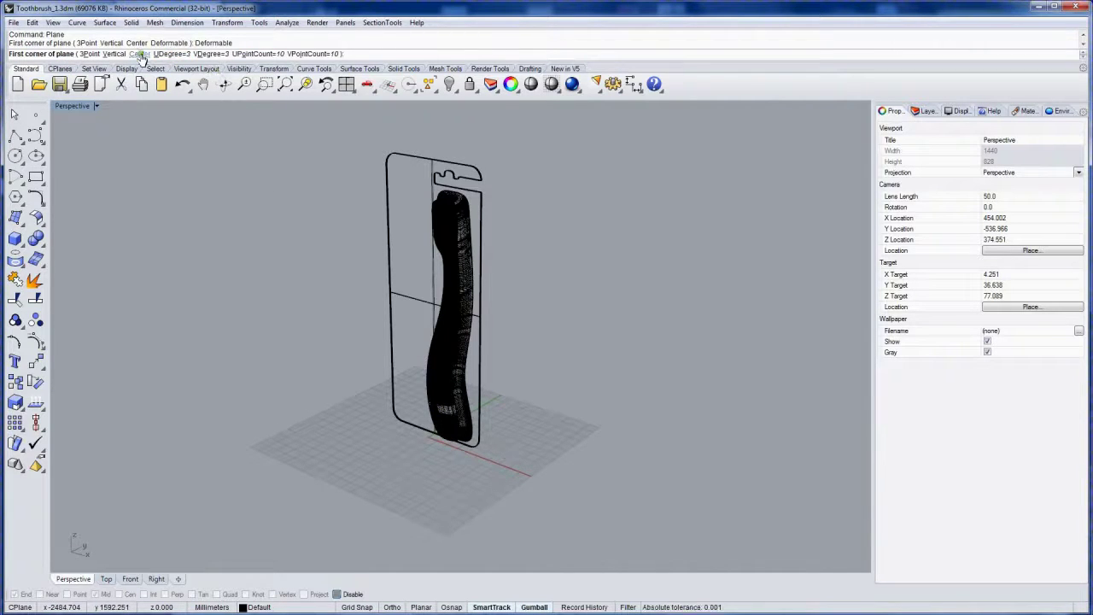
pyautogui.click(140, 53)
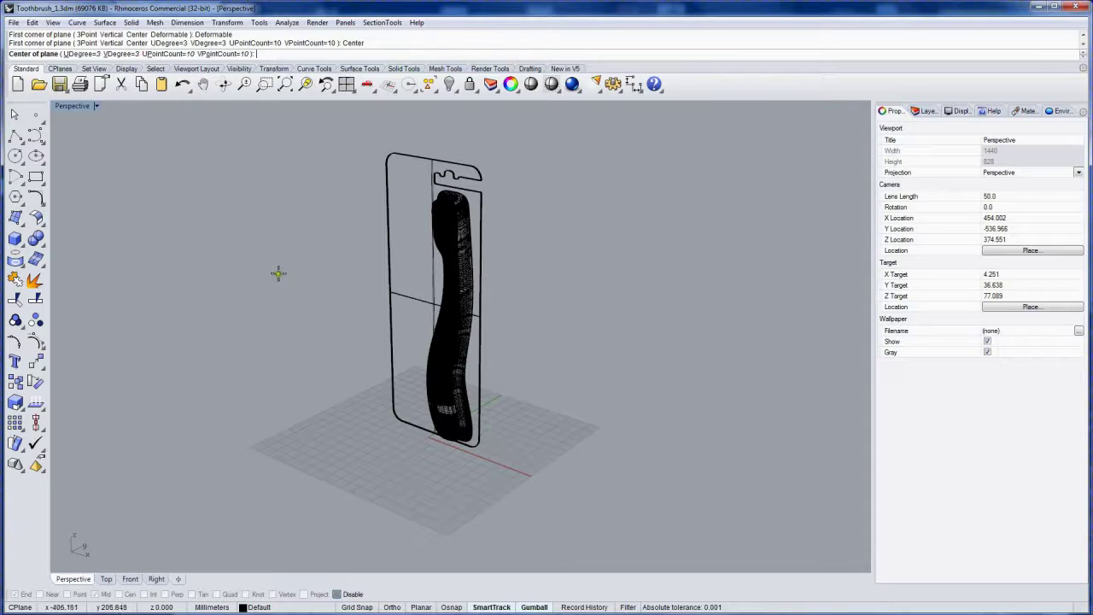
pyautogui.write('0')
pyautogui.press('Return')
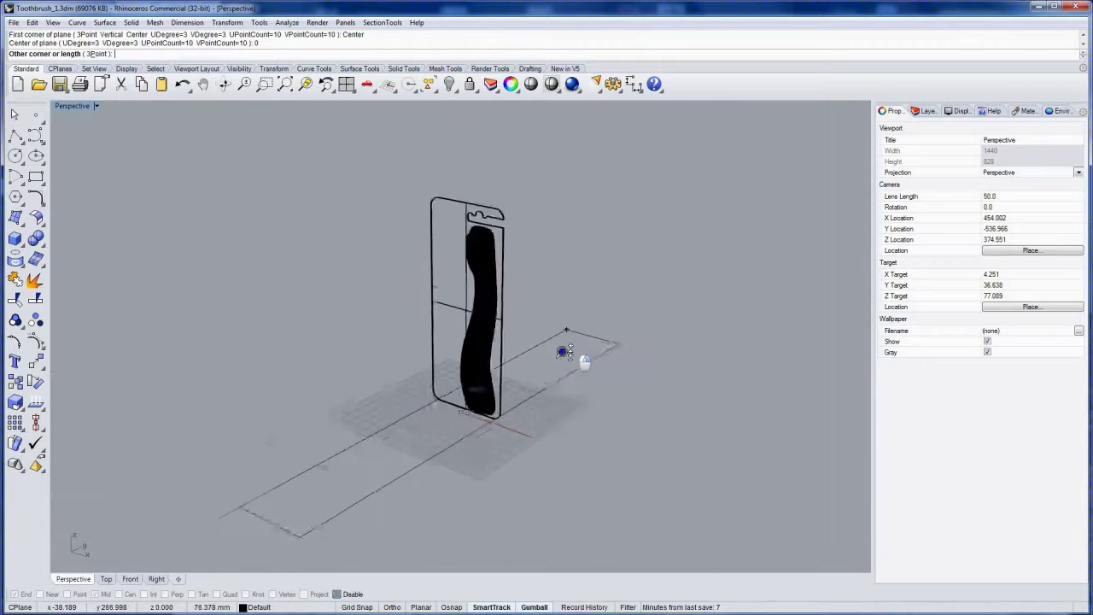
pyautogui.scroll(-5, 568, 357)
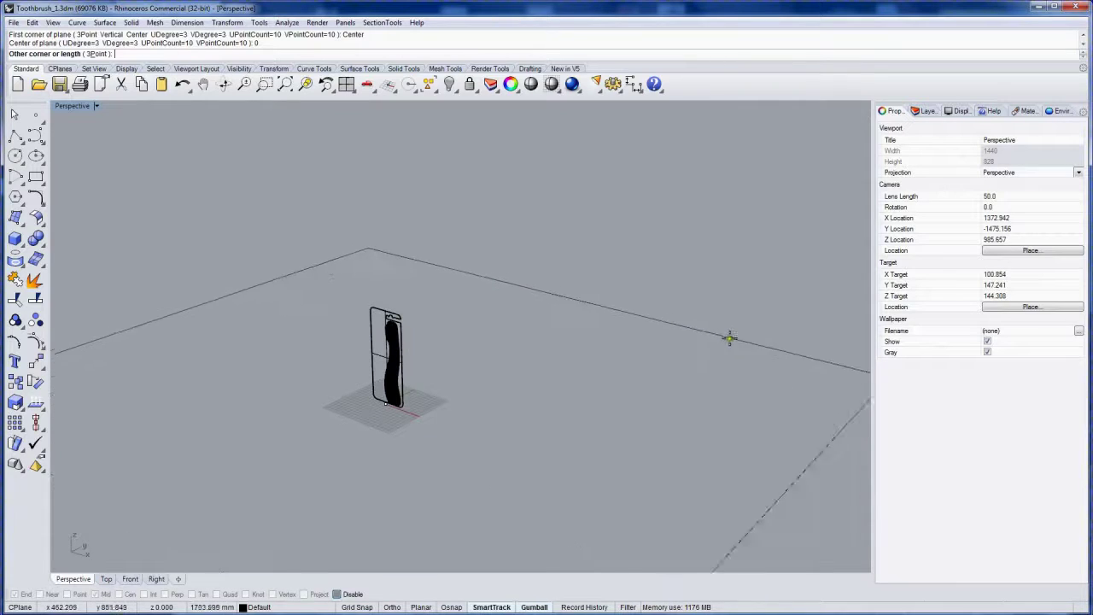
pyautogui.click(748, 341)
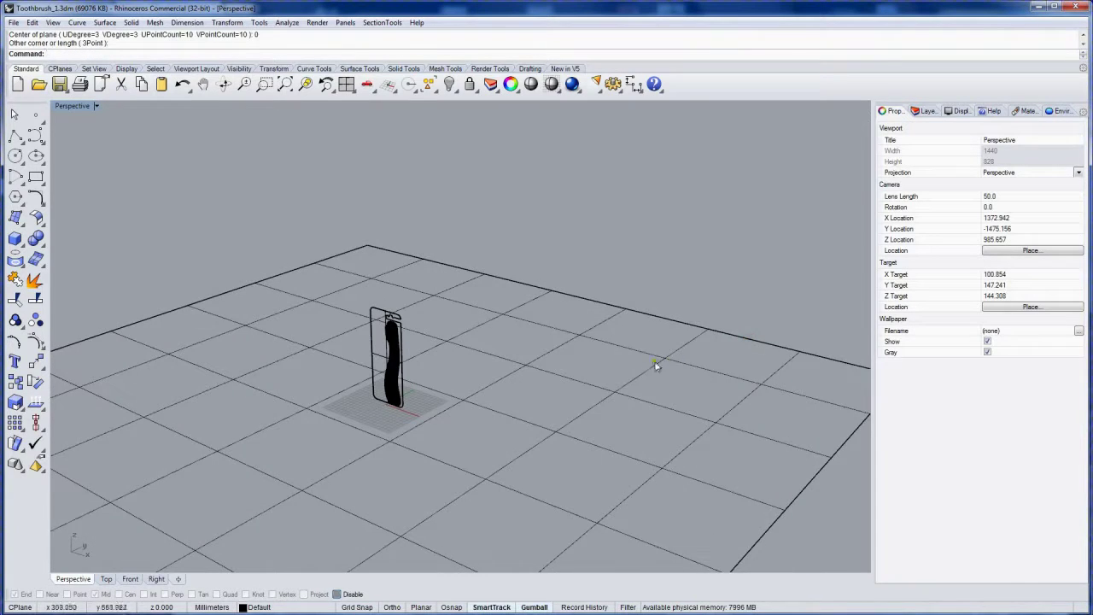
# Lift the plane's far-end control points to curl it upward into a backdrop, then hide the points
pyautogui.moveTo(655, 365); pyautogui.dragTo(600, 401, button='right')
pyautogui.click(600, 401)
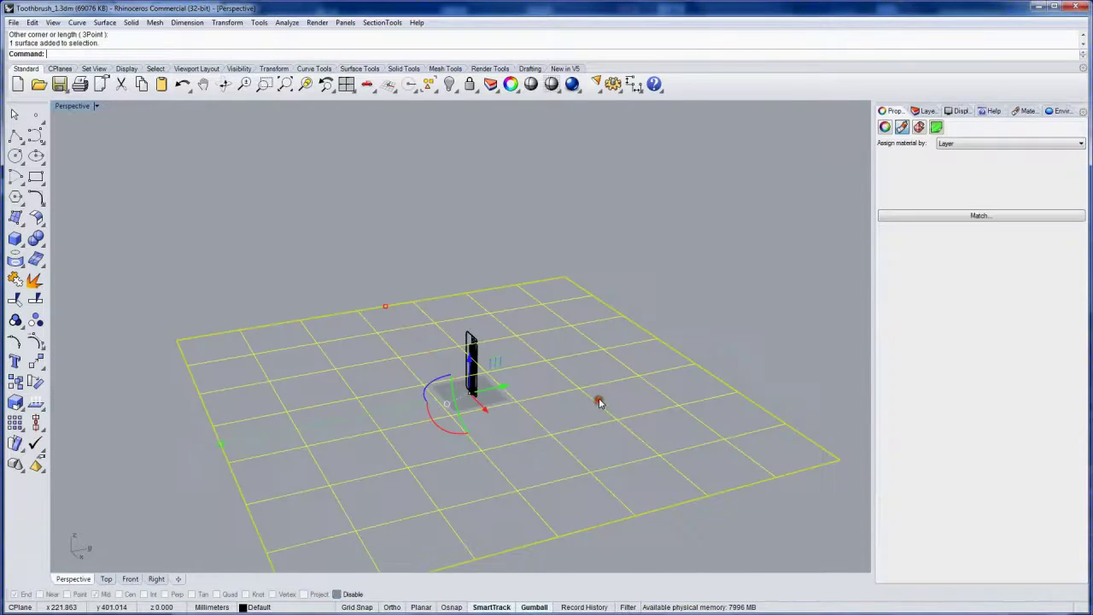
pyautogui.press('F10')
pyautogui.moveTo(605, 415); pyautogui.dragTo(465, 283, button='right')
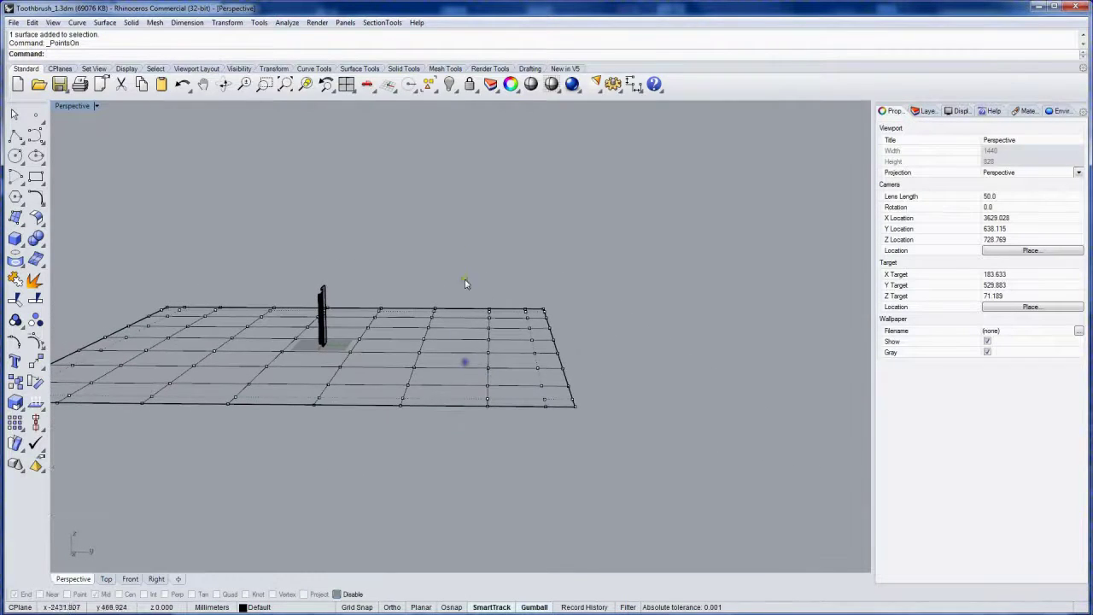
pyautogui.moveTo(468, 258); pyautogui.dragTo(652, 462)
pyautogui.moveTo(505, 383); pyautogui.dragTo(517, 198)
pyautogui.click(407, 357)
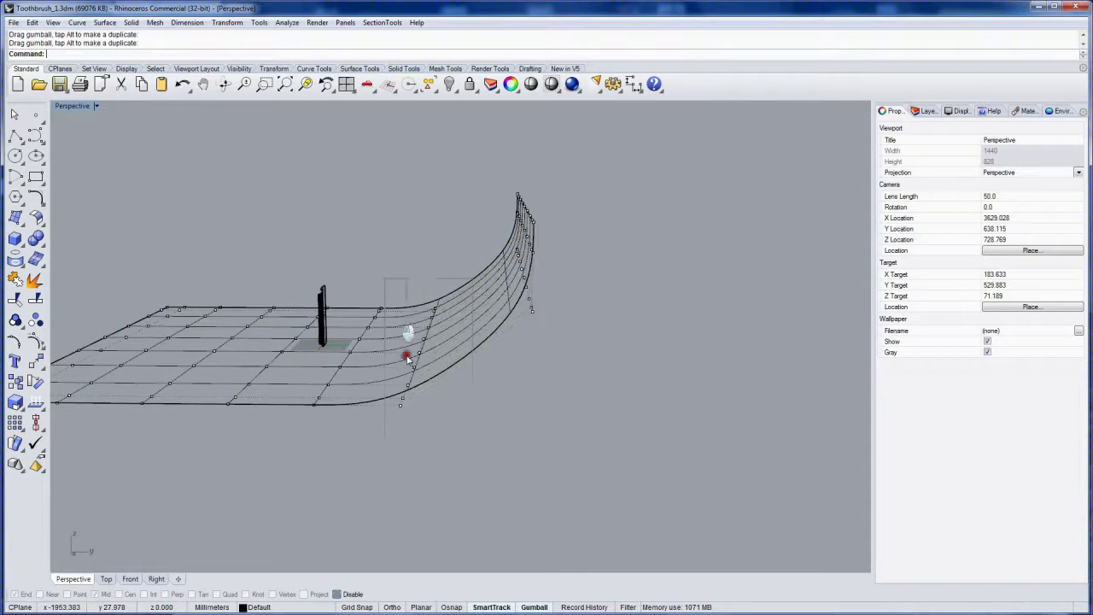
pyautogui.moveTo(470, 439); pyautogui.dragTo(520, 365)
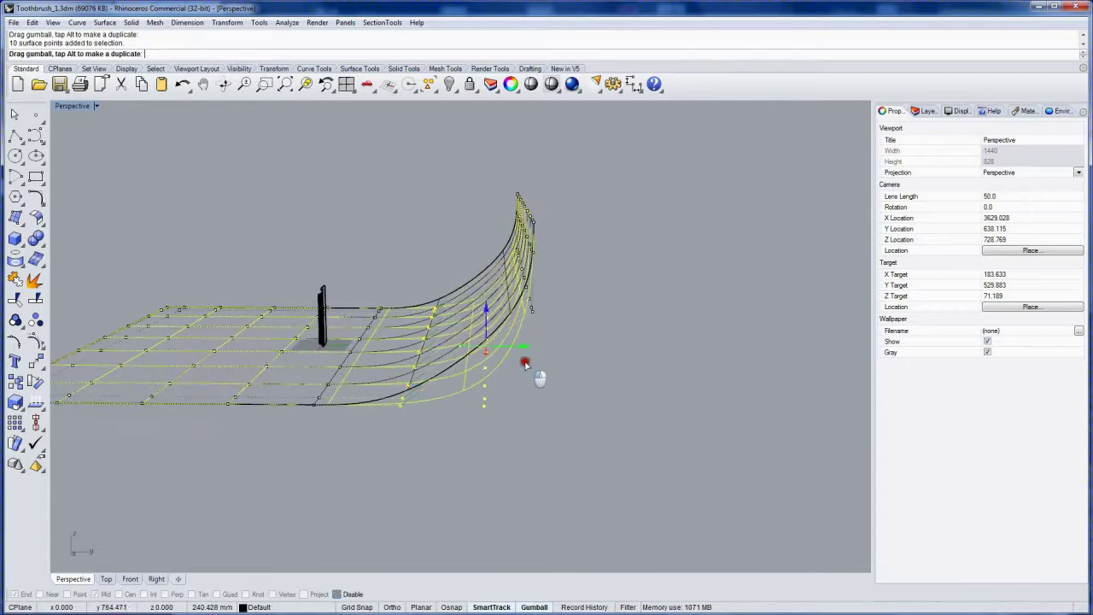
pyautogui.click(564, 407)
pyautogui.moveTo(495, 416); pyautogui.dragTo(603, 417, button='right')
pyautogui.press('F11')
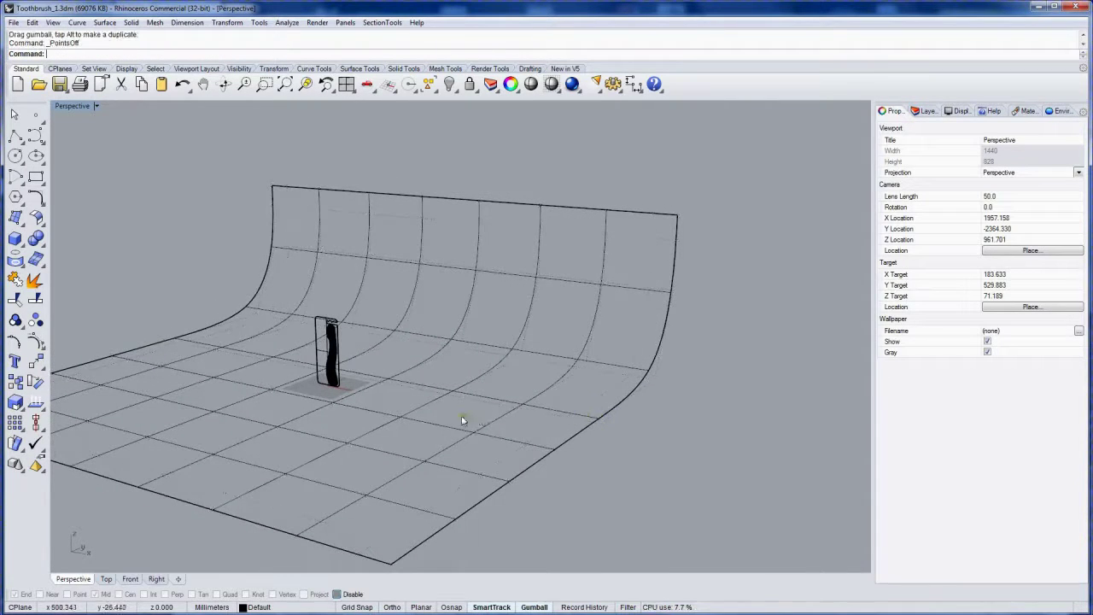
# Zoom to the toothbrush package, restore the four-view layout, and tear off the Perspective view as a floating window
pyautogui.moveTo(462, 420); pyautogui.dragTo(431, 330, button='right')
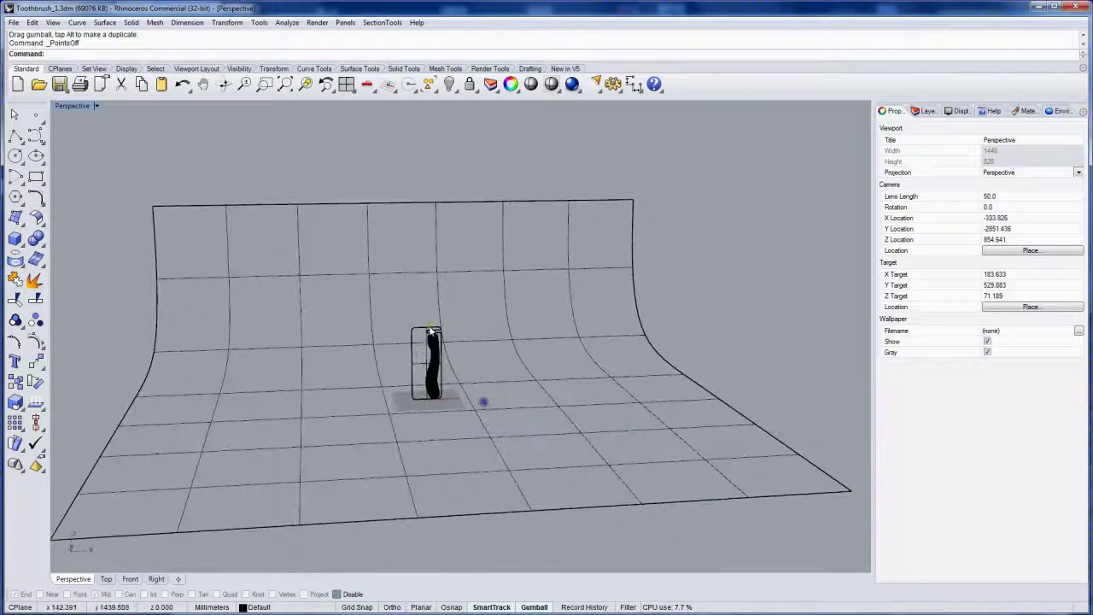
pyautogui.moveTo(355, 158); pyautogui.dragTo(482, 410)
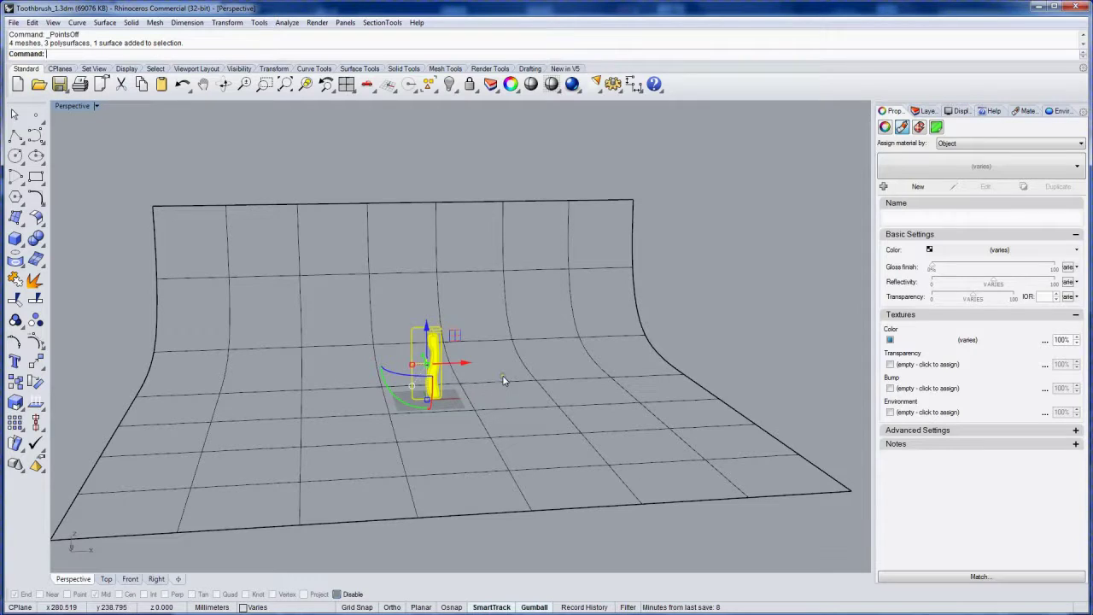
pyautogui.press('Return')
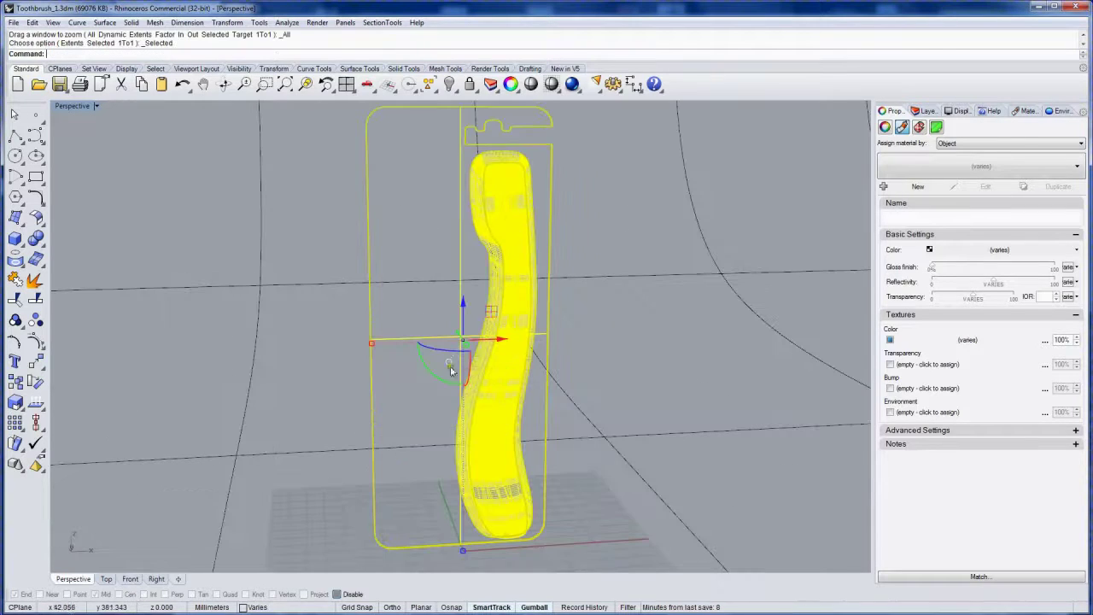
pyautogui.doubleClick(77, 105)
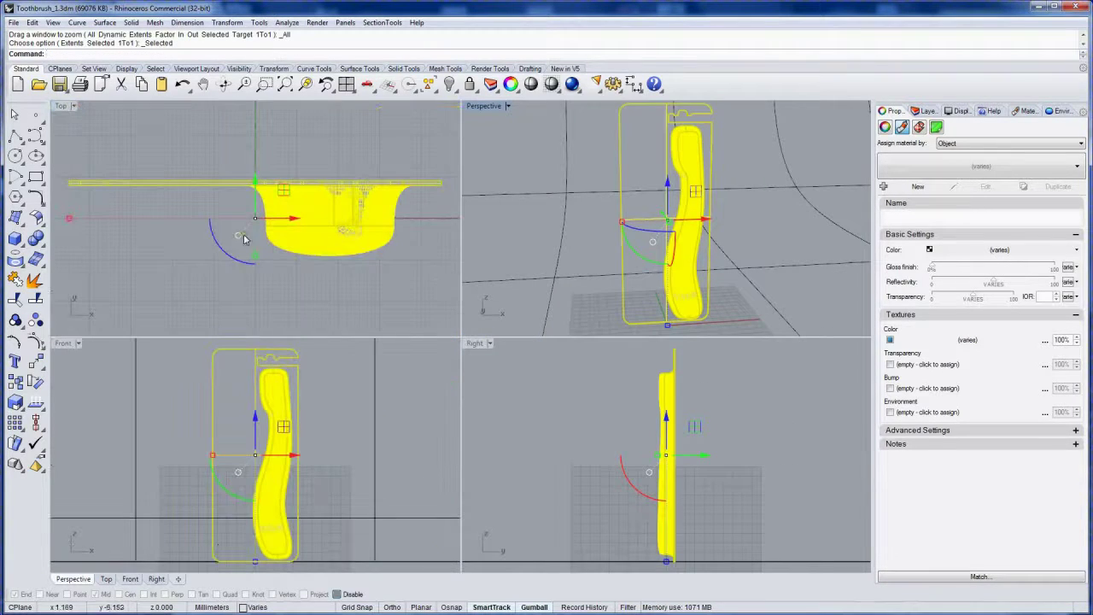
pyautogui.click(519, 371)
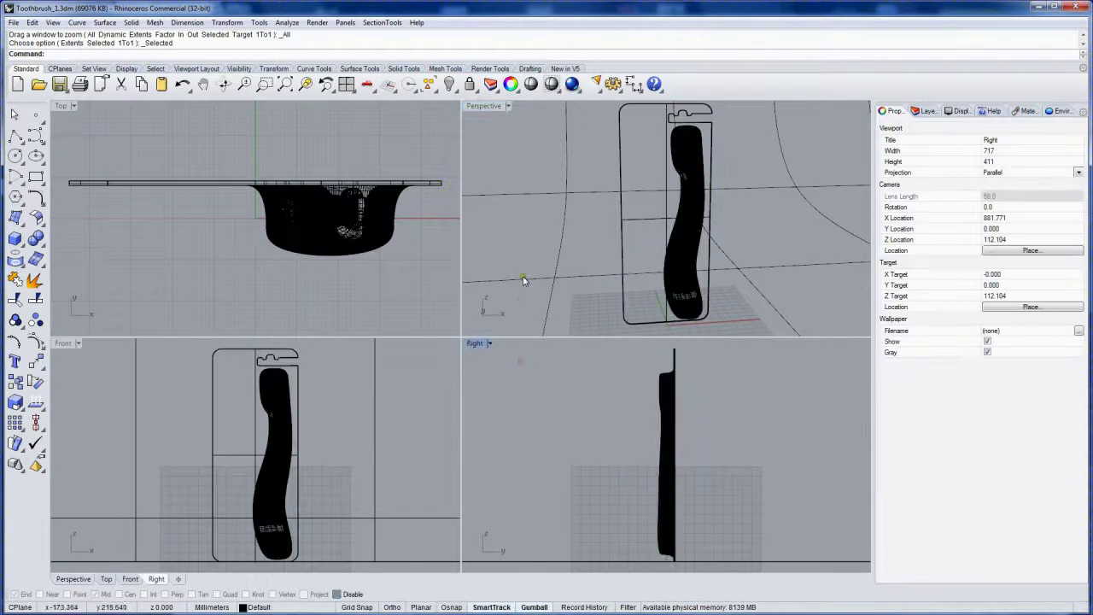
pyautogui.moveTo(490, 109); pyautogui.dragTo(355, 183)
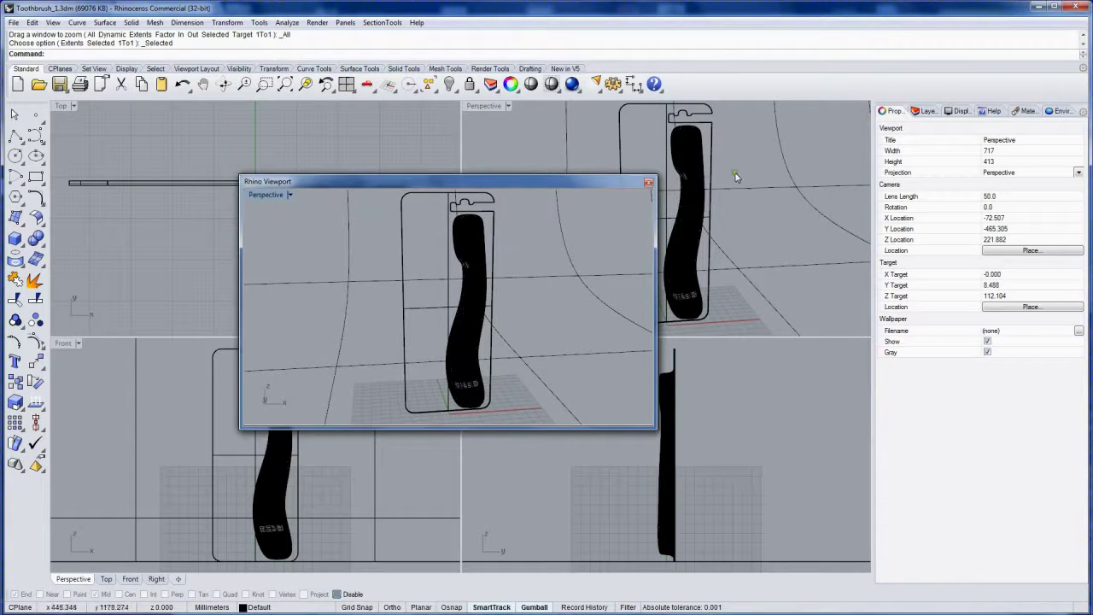
# Size the floating Perspective view to 400 width by 800 height and frame the toothbrush closely
pyautogui.click(989, 151)
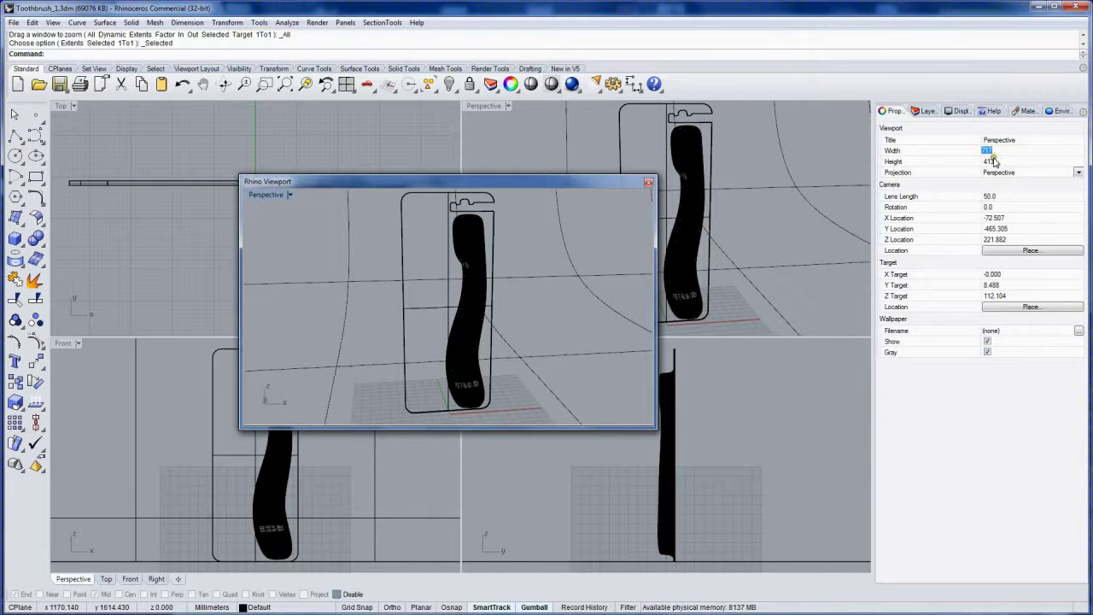
pyautogui.write('400')
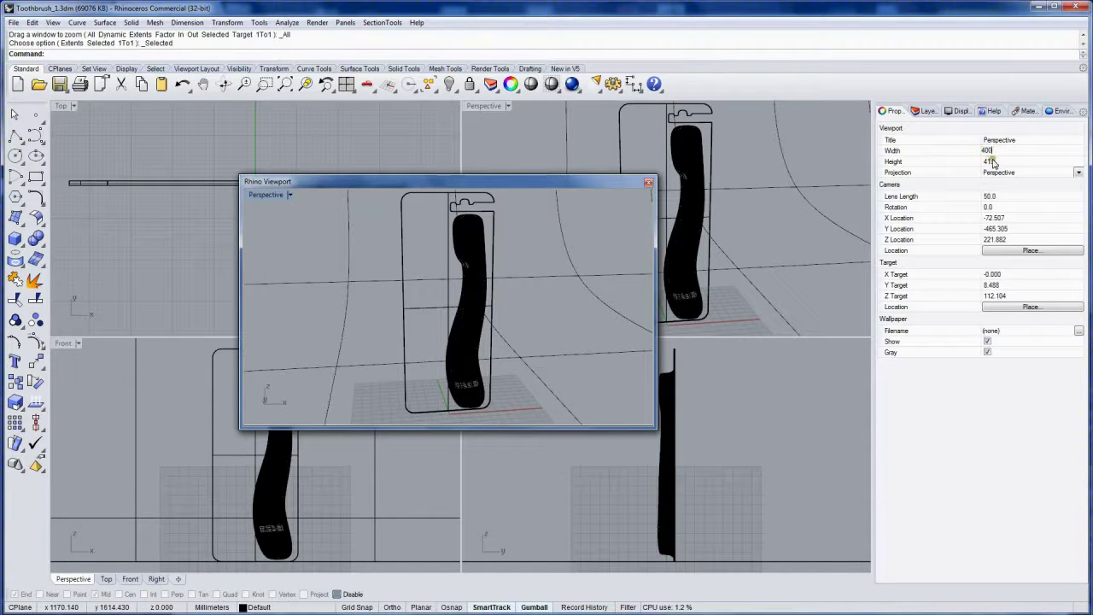
pyautogui.press('Tab')
pyautogui.click(1001, 162)
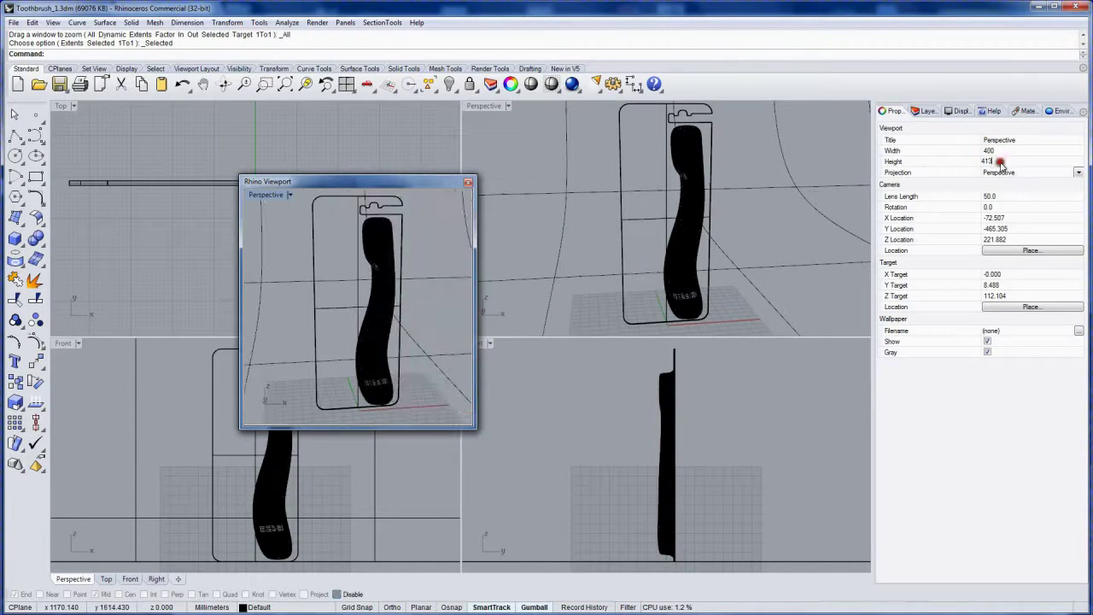
pyautogui.press('BackSpace')
pyautogui.press('BackSpace')
pyautogui.press('BackSpace')
pyautogui.write('8')
pyautogui.press('Return')
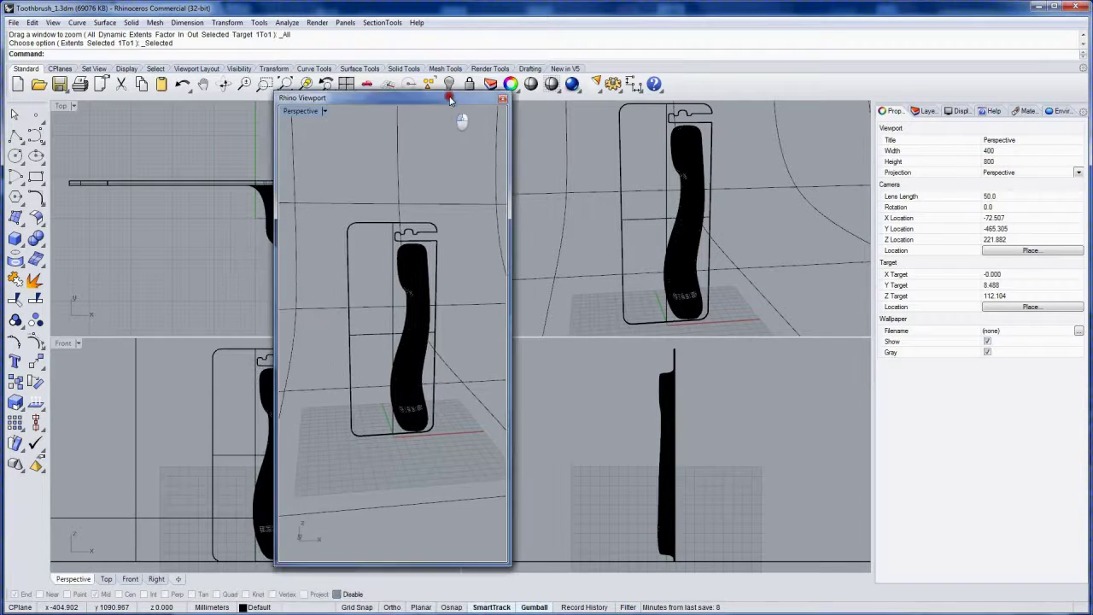
pyautogui.scroll(5, 429, 296)
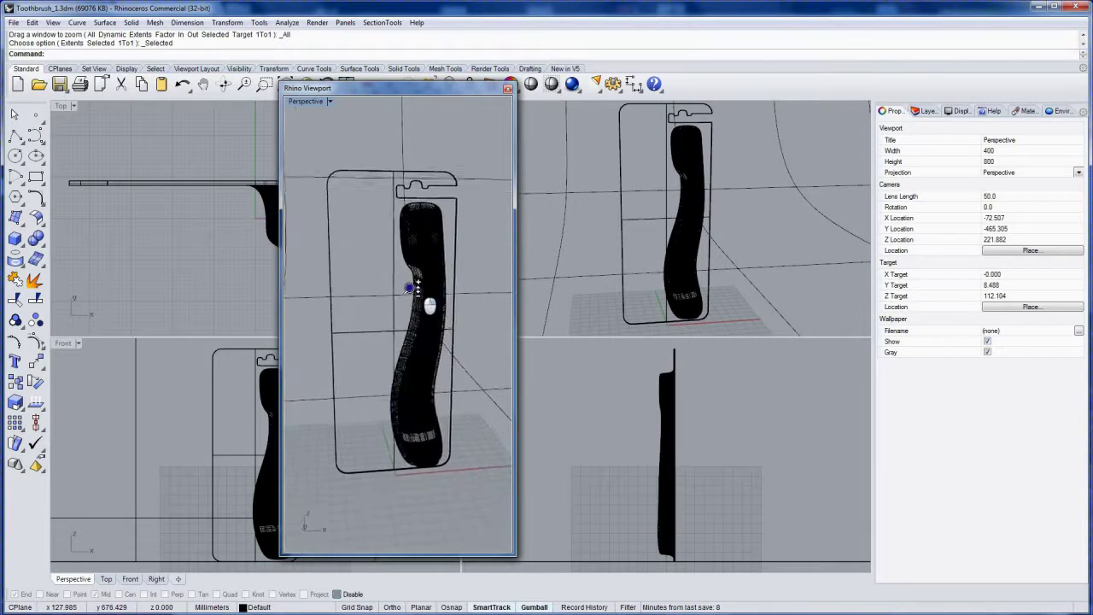
pyautogui.scroll(4, 431, 298)
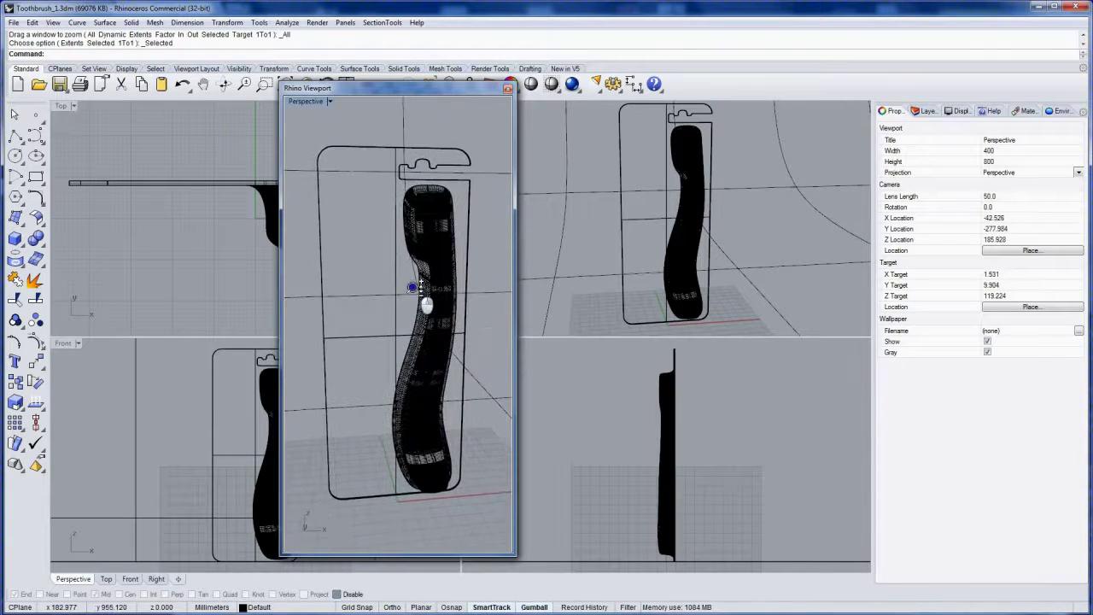
pyautogui.moveTo(418, 284)
pyautogui.mouseDown(button='right')
pyautogui.moveTo(441, 296)
pyautogui.moveTo(425, 280)
pyautogui.moveTo(410, 285)
pyautogui.mouseUp(button='right')
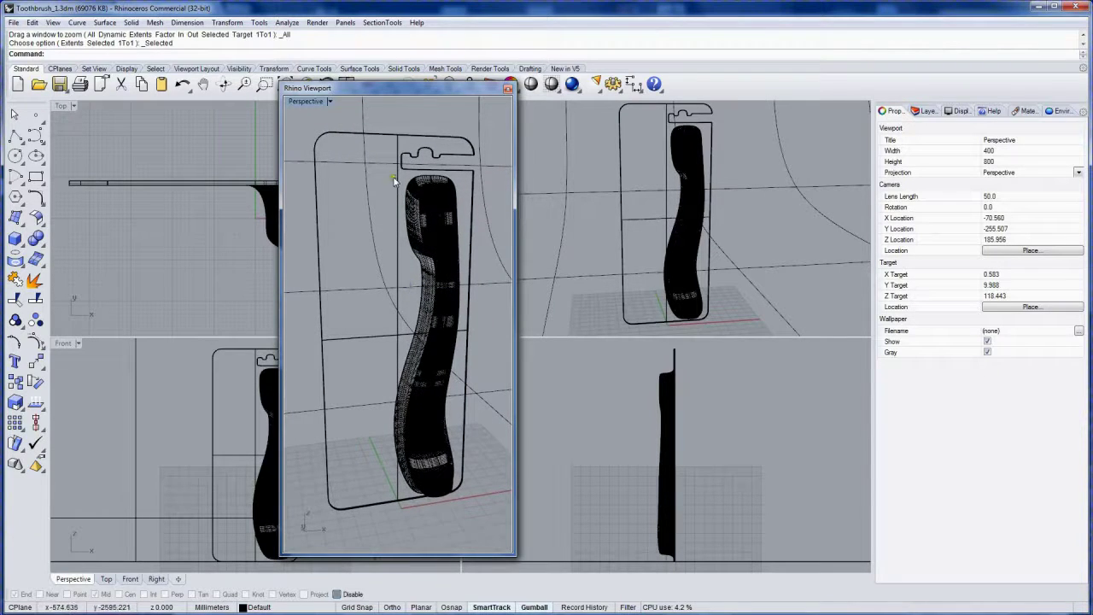
pyautogui.moveTo(410, 88); pyautogui.dragTo(431, 87)
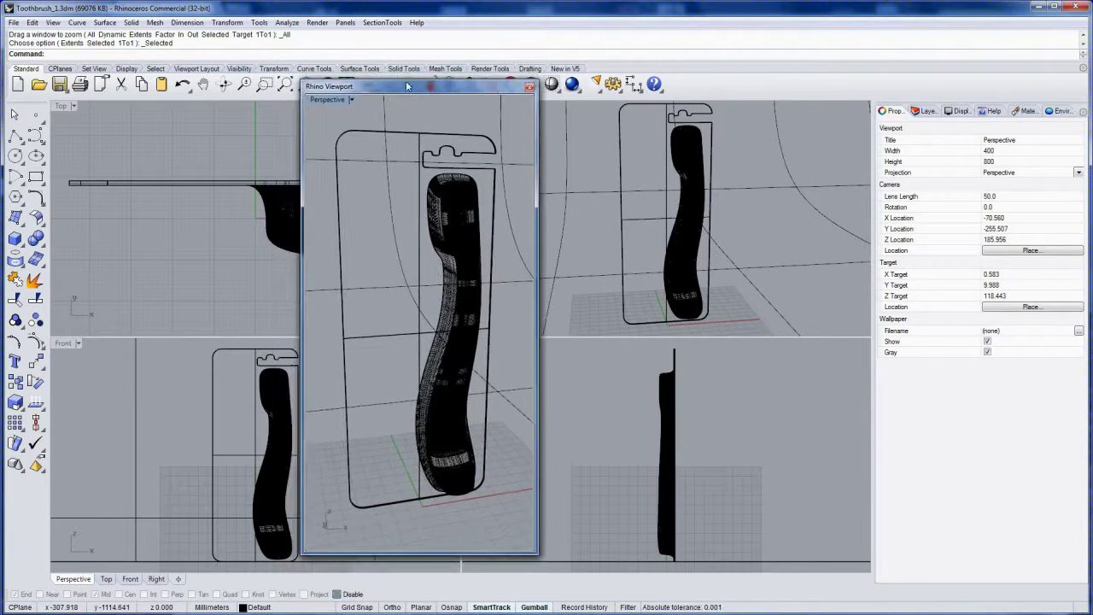
# Switch the floating Perspective view's display mode to Raytraced with Neon
pyautogui.click(350, 99)
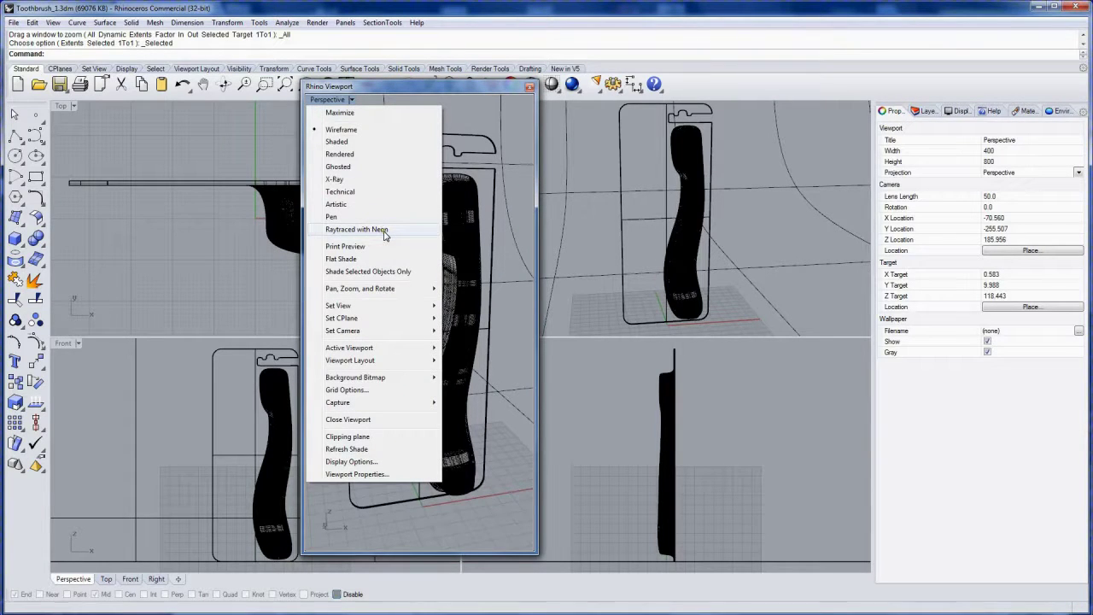
pyautogui.click(384, 230)
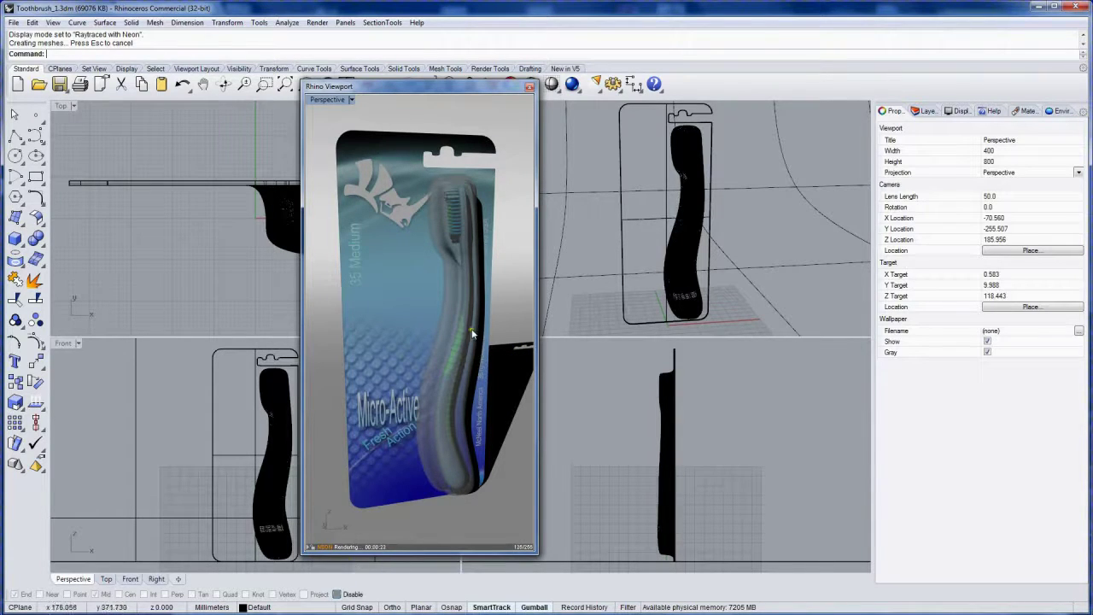
# Open the Sun panel and tick Skylight On
pyautogui.rightClick(1057, 114)
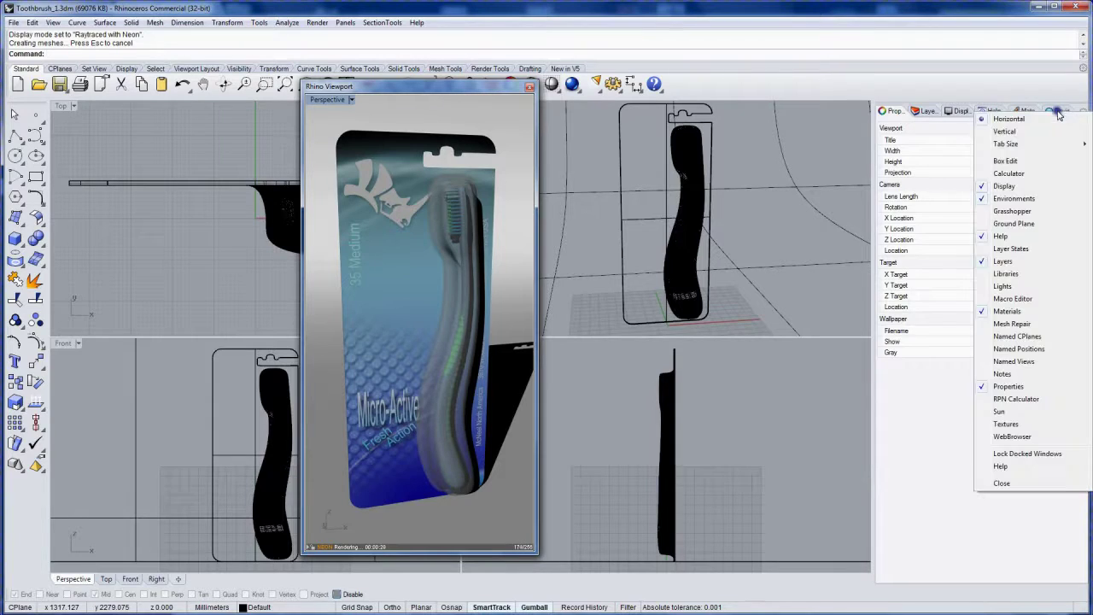
pyautogui.click(1002, 413)
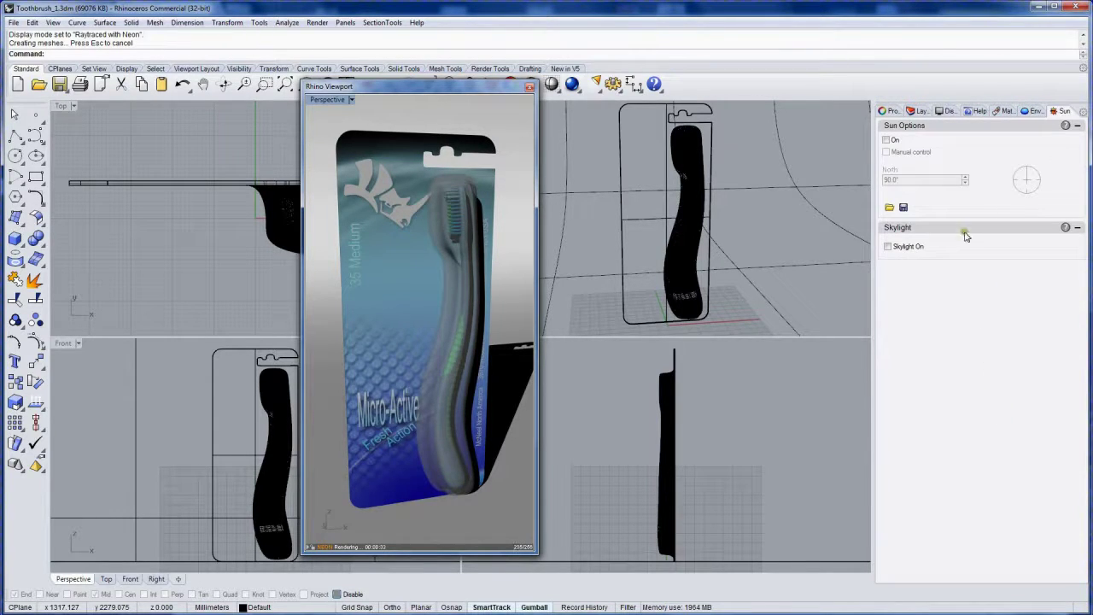
pyautogui.click(888, 247)
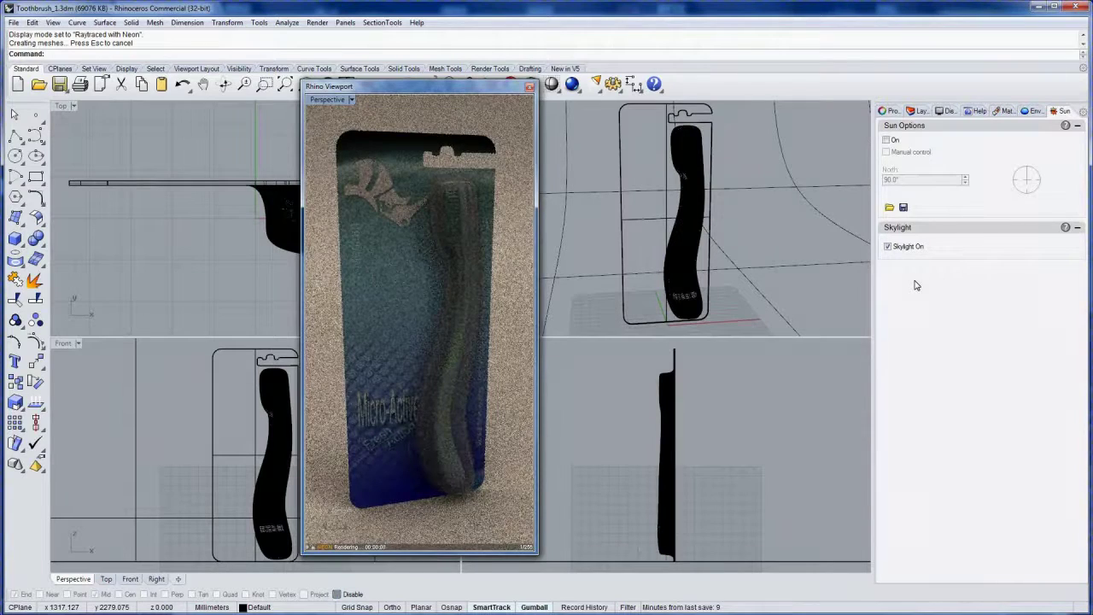
# Set High Dynamic Range Texture 001's HDR multiplier to 2.2 in the Environments panel
pyautogui.click(1033, 111)
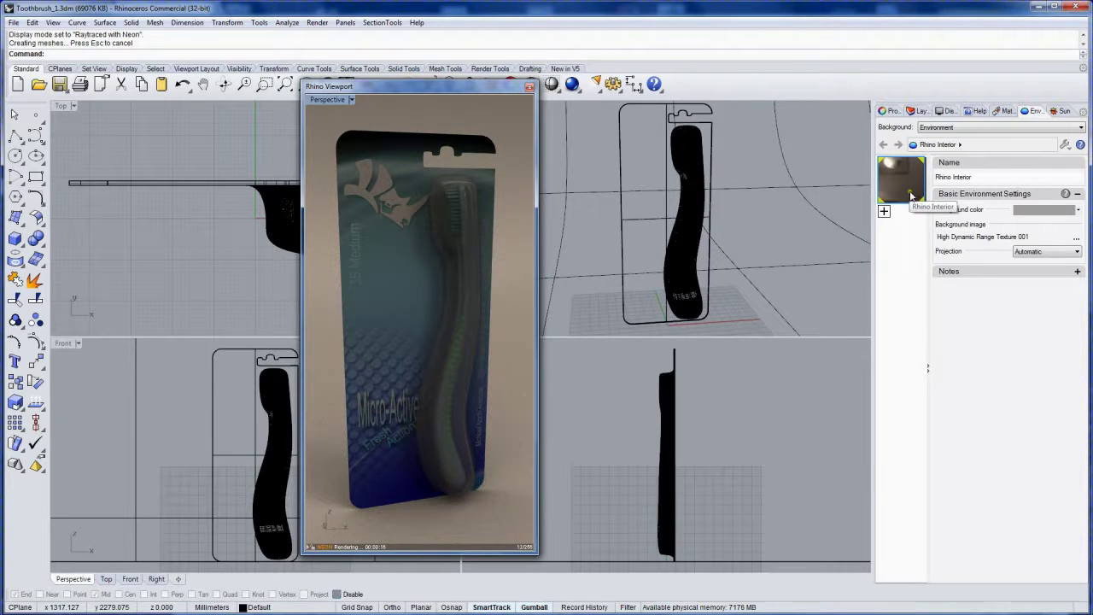
pyautogui.click(983, 237)
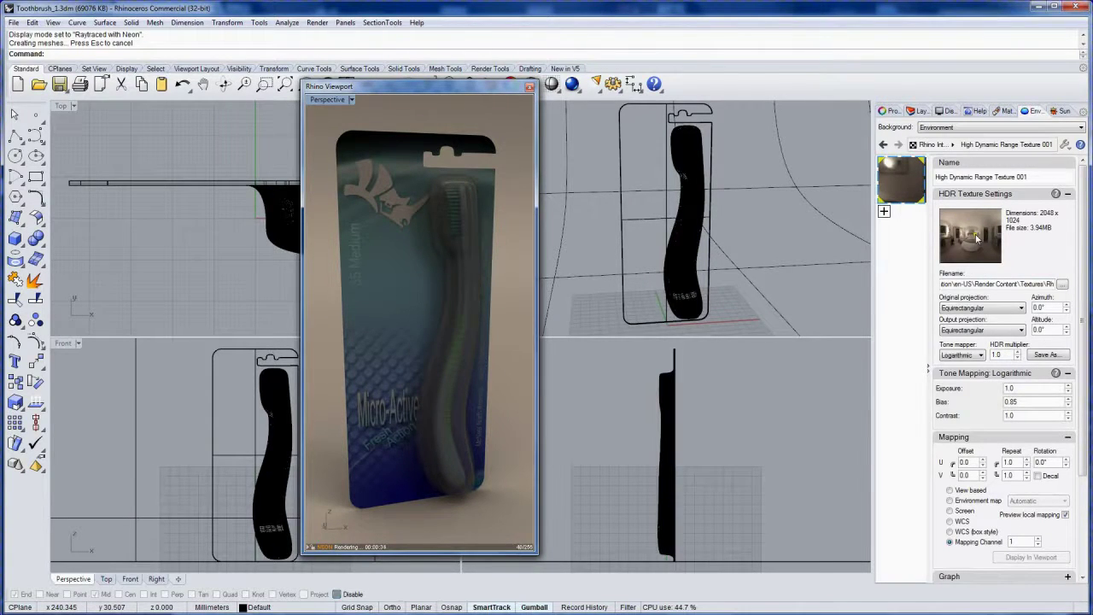
pyautogui.click(1064, 112)
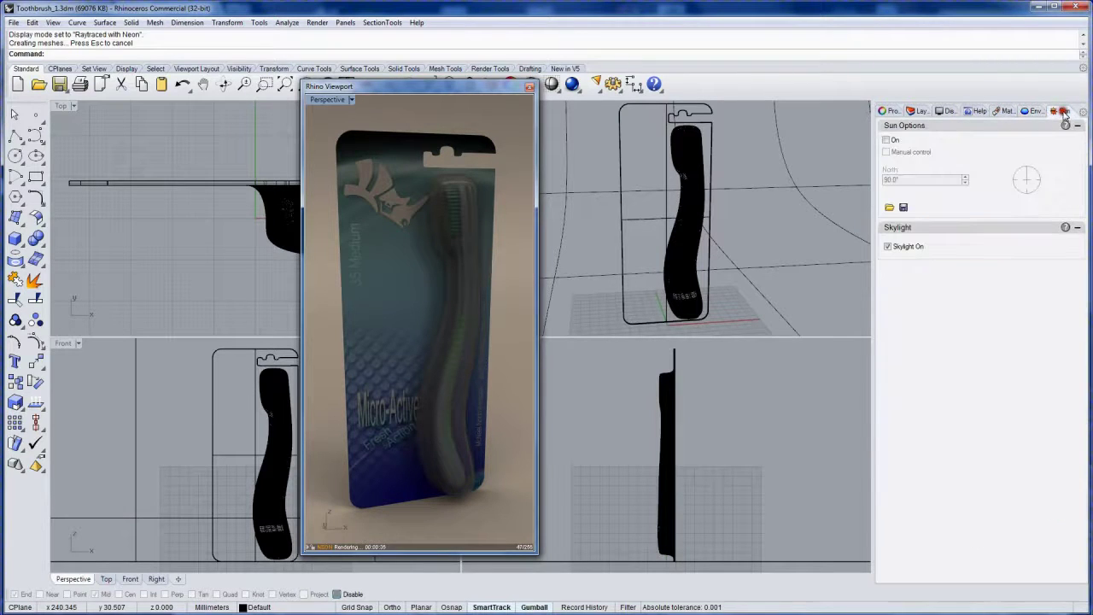
pyautogui.click(1042, 112)
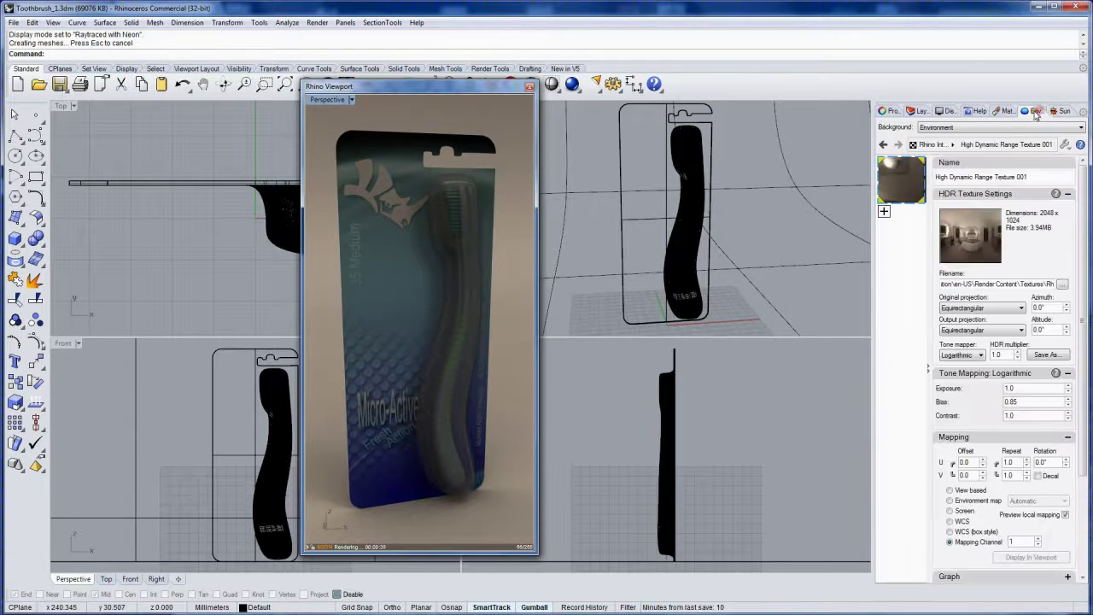
pyautogui.doubleClick(999, 354)
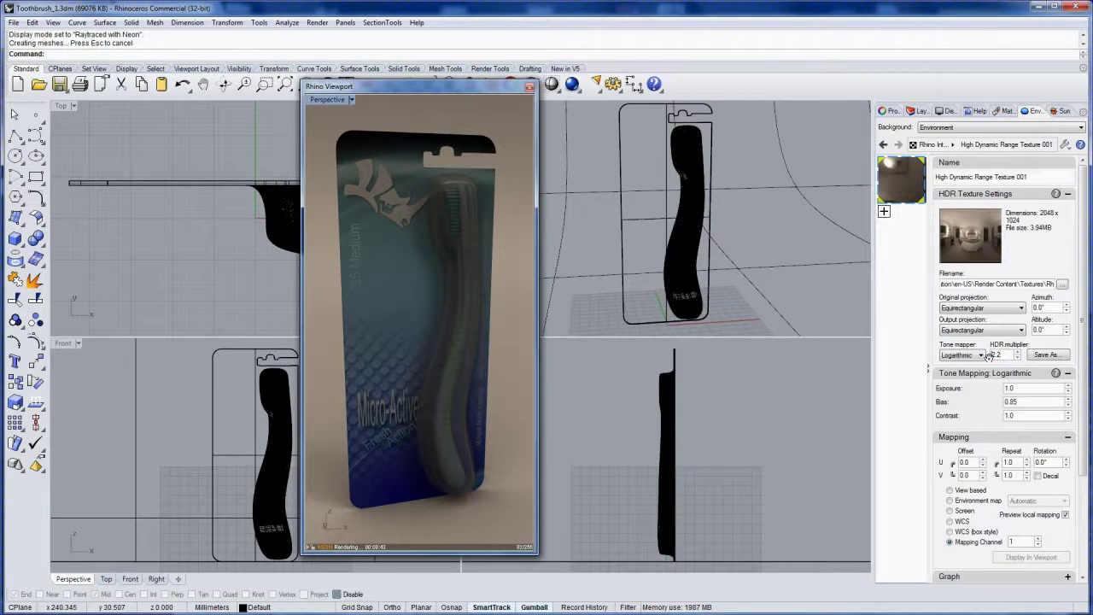
pyautogui.write('2.2')
pyautogui.press('Return')
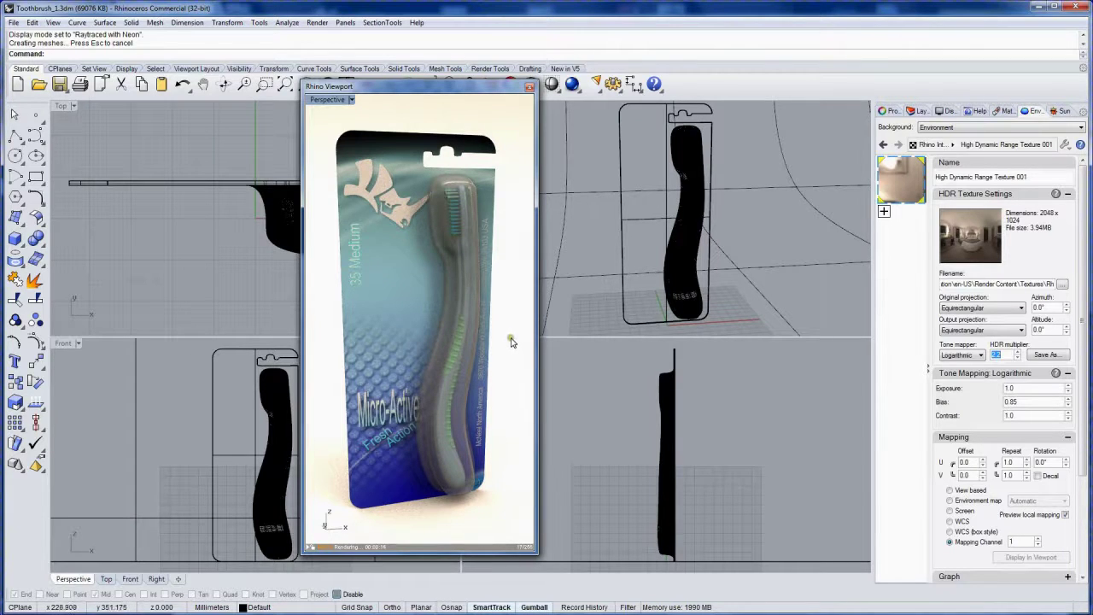
# Assign the backdrop surface's material by Object and give it a light grey colour
pyautogui.click(576, 280)
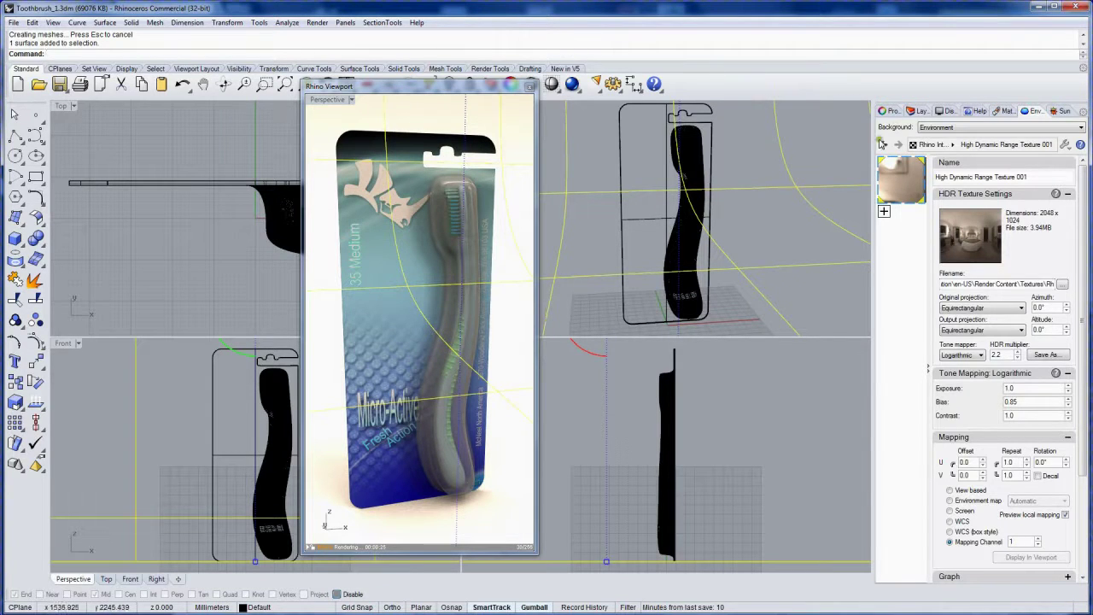
pyautogui.click(888, 111)
pyautogui.click(946, 144)
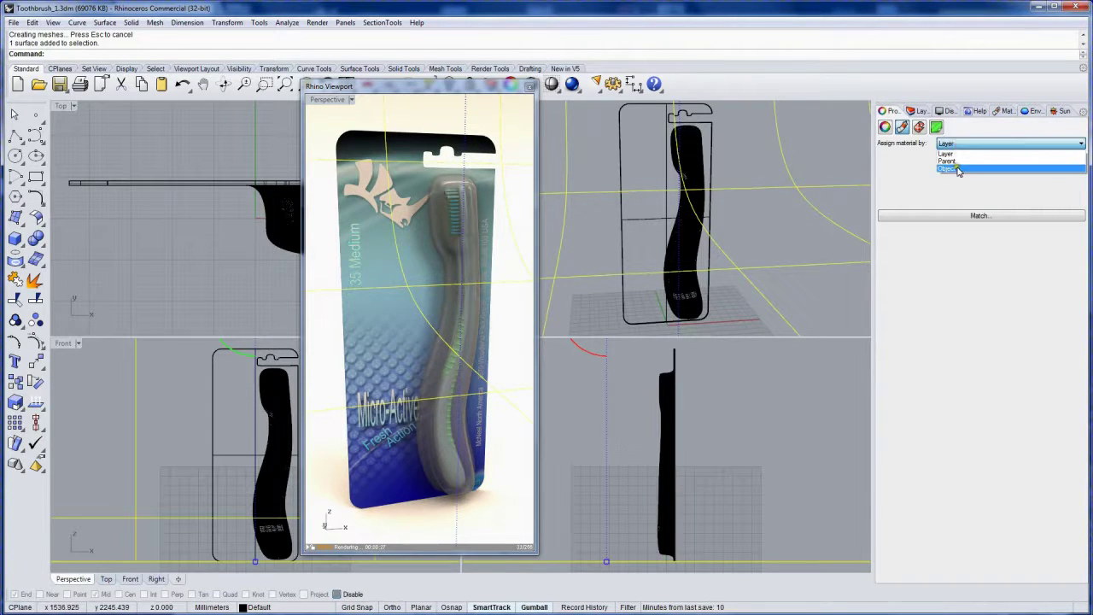
pyautogui.click(957, 161)
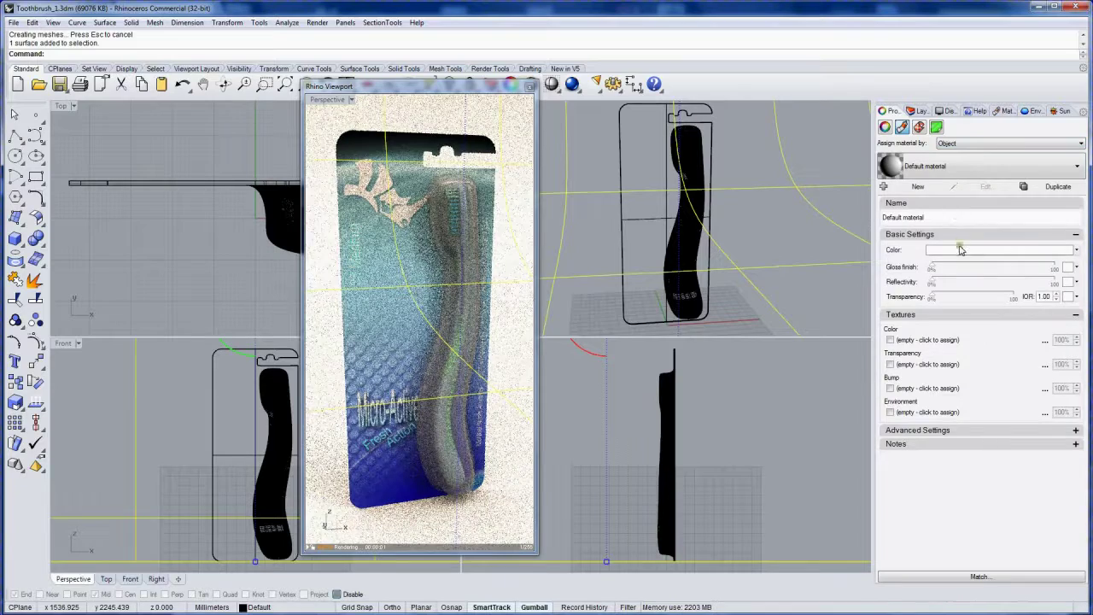
pyautogui.click(957, 249)
pyautogui.click(621, 287)
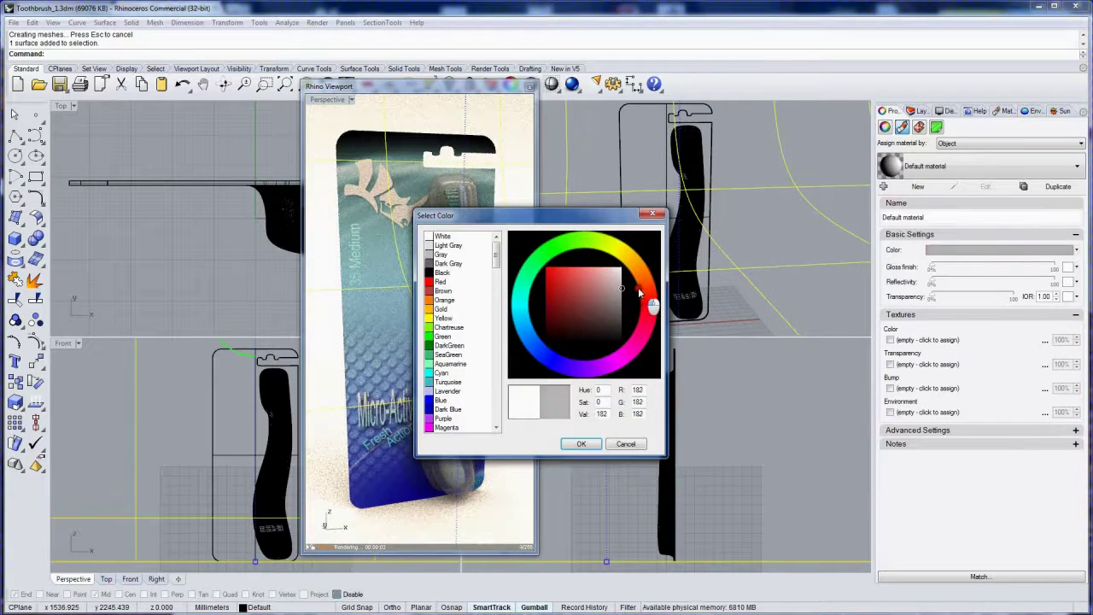
pyautogui.click(582, 444)
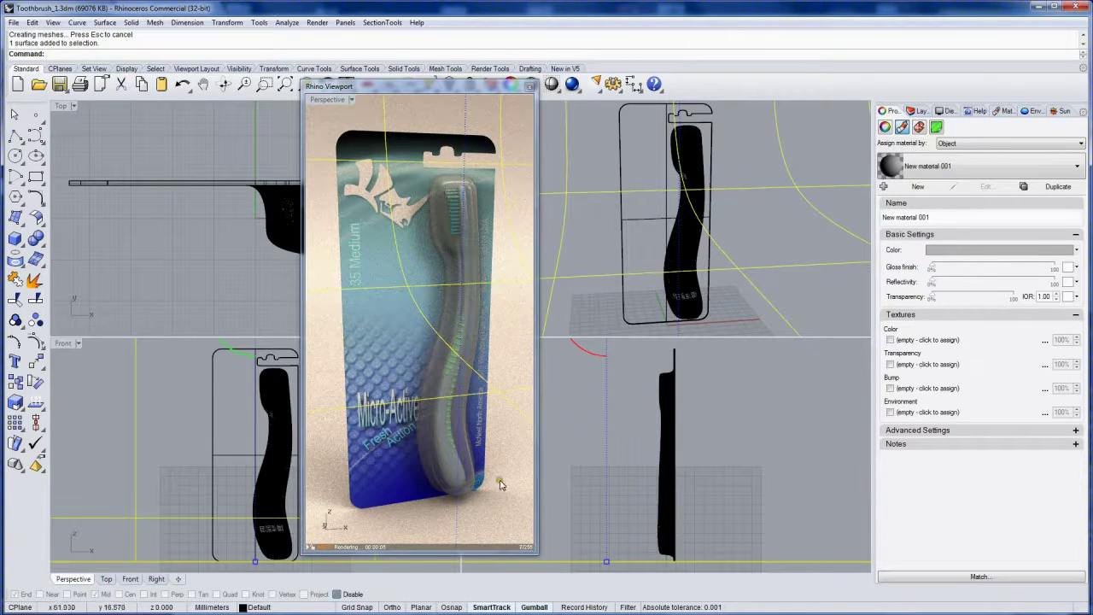
pyautogui.click(574, 398)
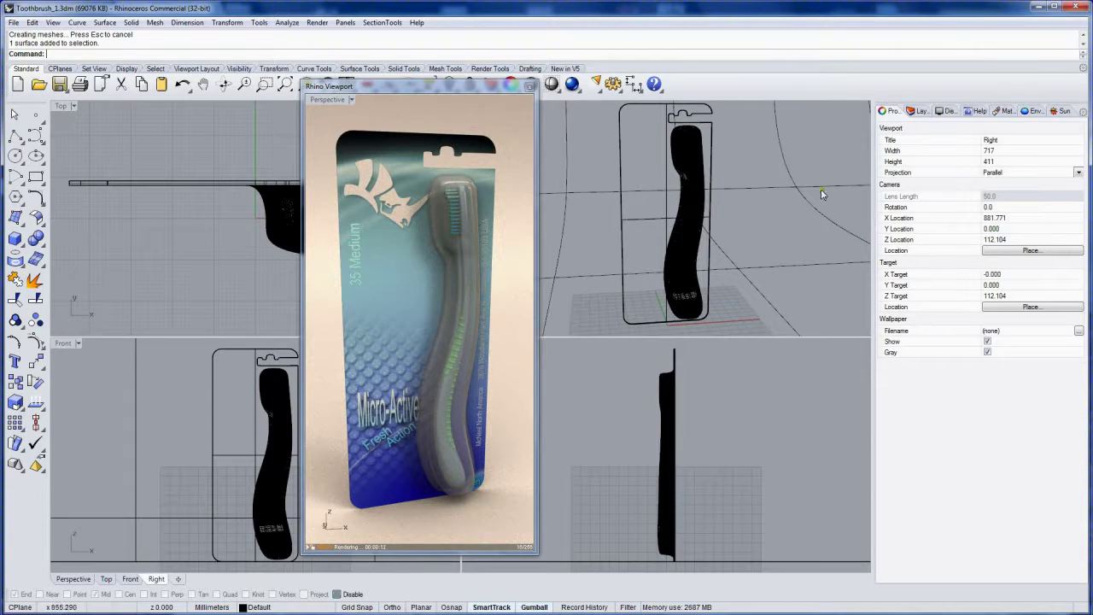
# Apply the glass material to the toothbrush and raise its transparency to about 100%
pyautogui.click(1005, 112)
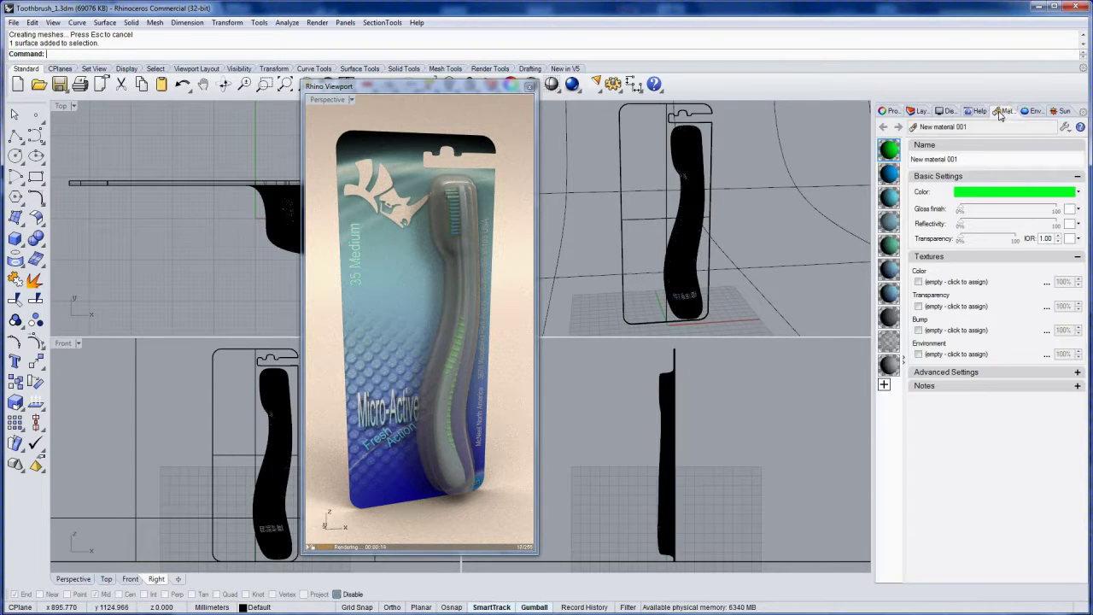
pyautogui.click(653, 380)
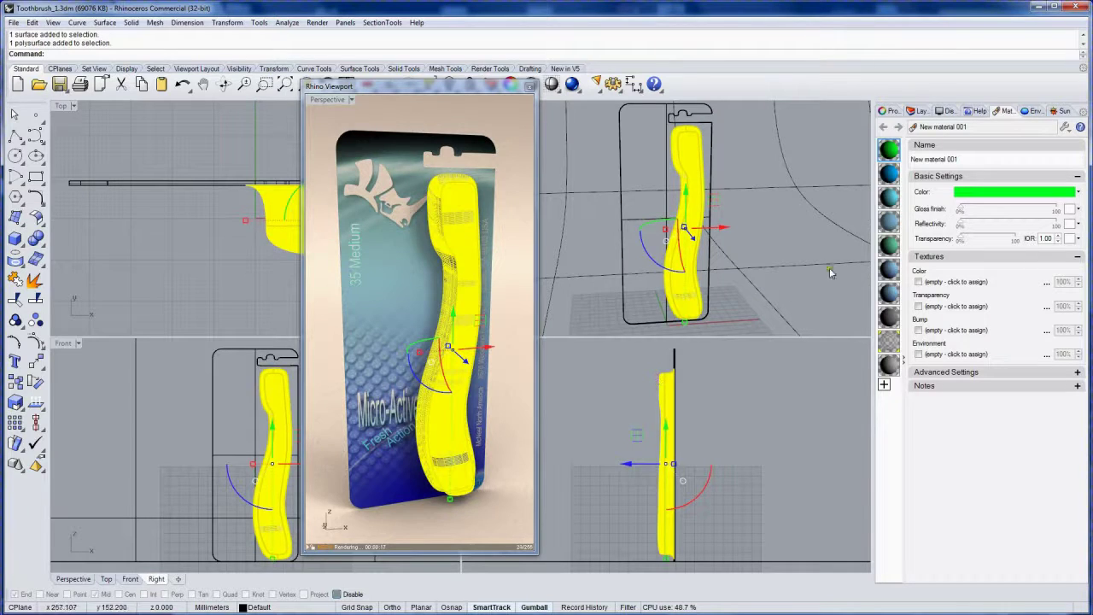
pyautogui.click(888, 342)
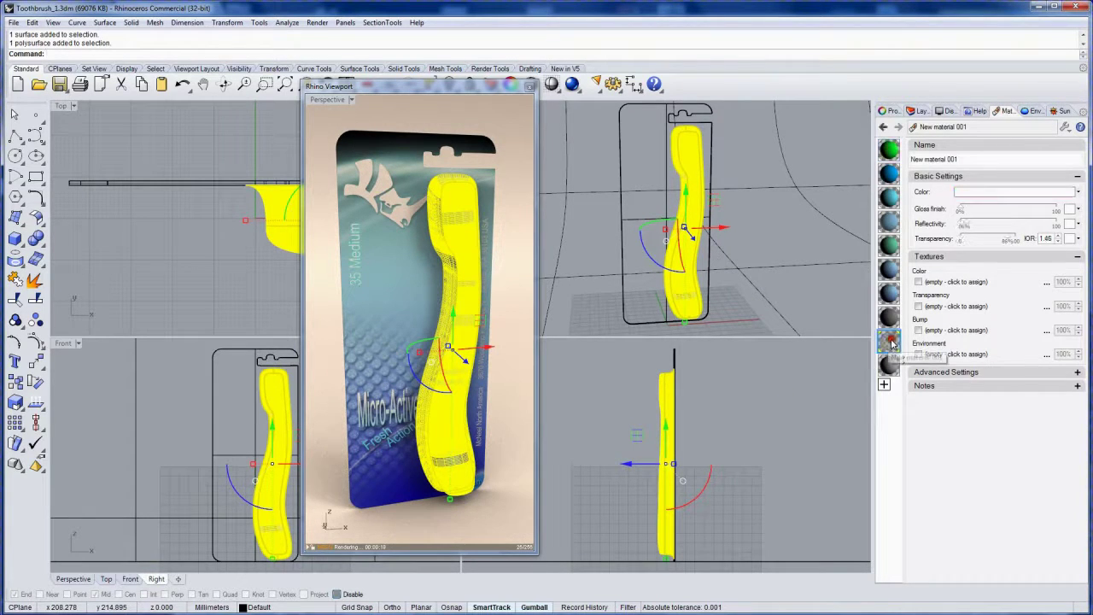
pyautogui.click(793, 386)
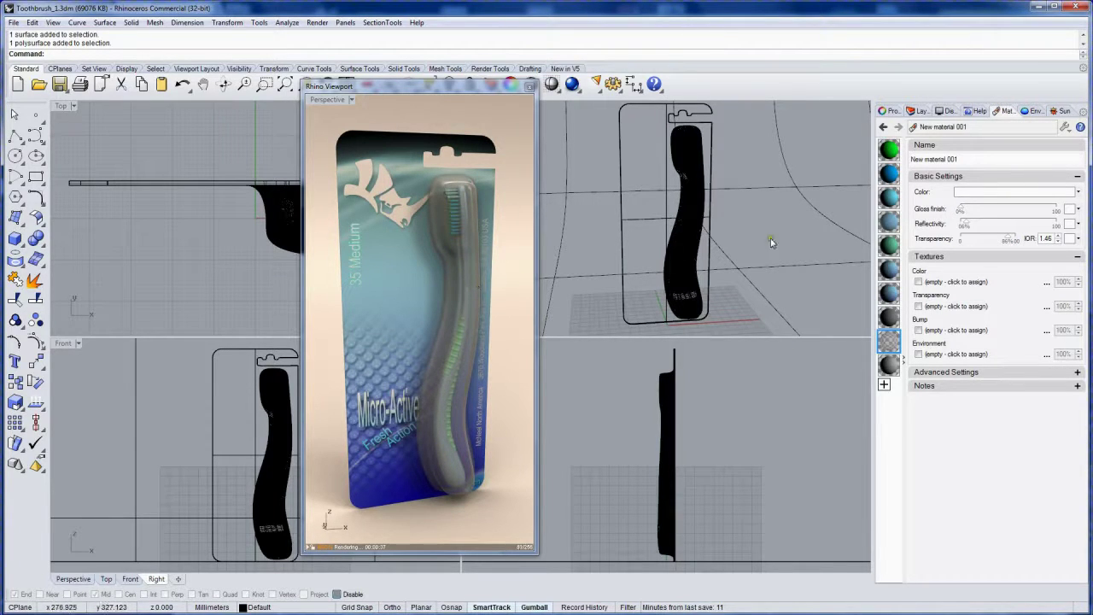
pyautogui.moveTo(1010, 240); pyautogui.dragTo(1028, 243)
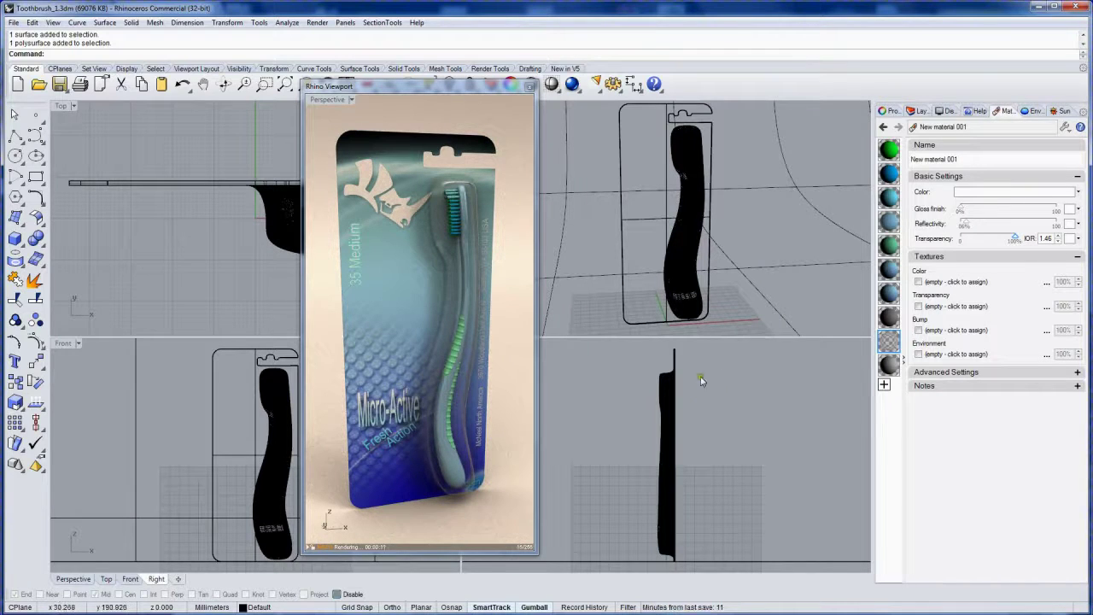
# Raise New material 004's transparency to about 79%
pyautogui.click(889, 223)
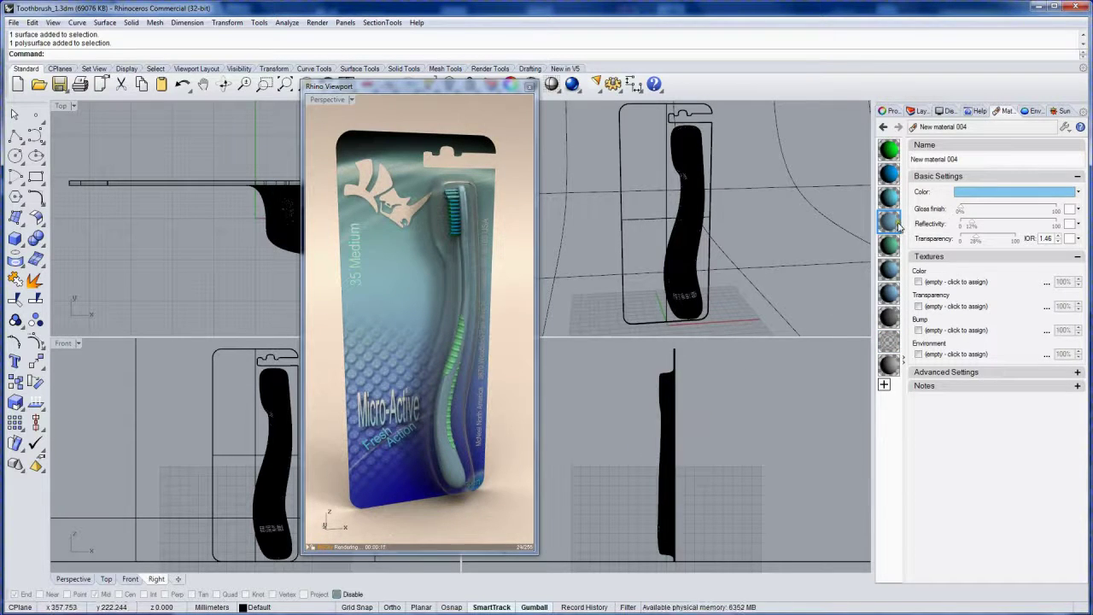
pyautogui.moveTo(976, 239); pyautogui.dragTo(1000, 245)
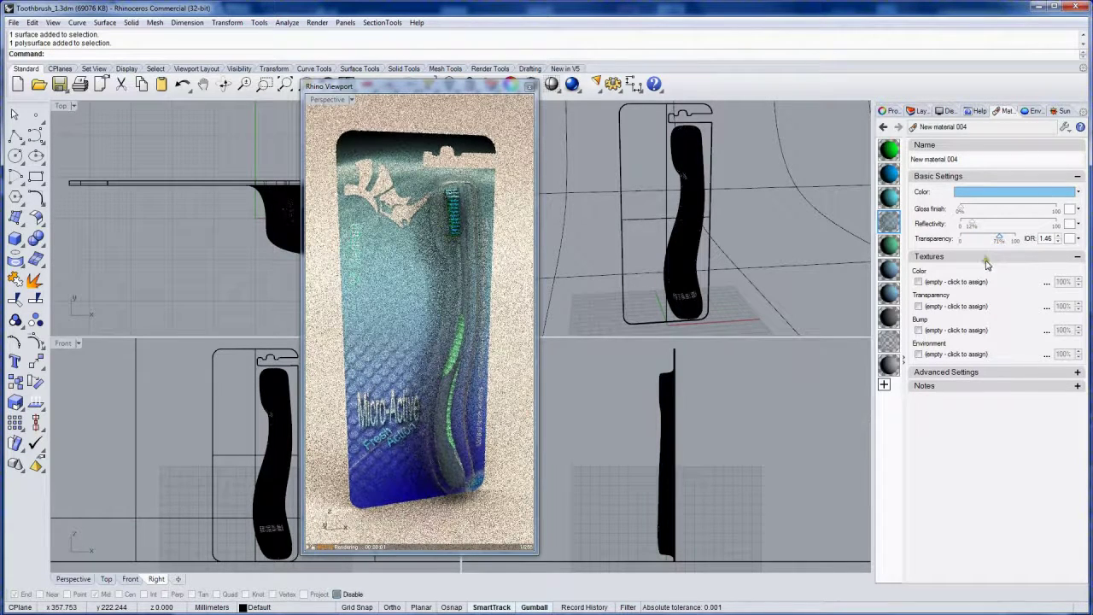
pyautogui.moveTo(1000, 239); pyautogui.dragTo(996, 245)
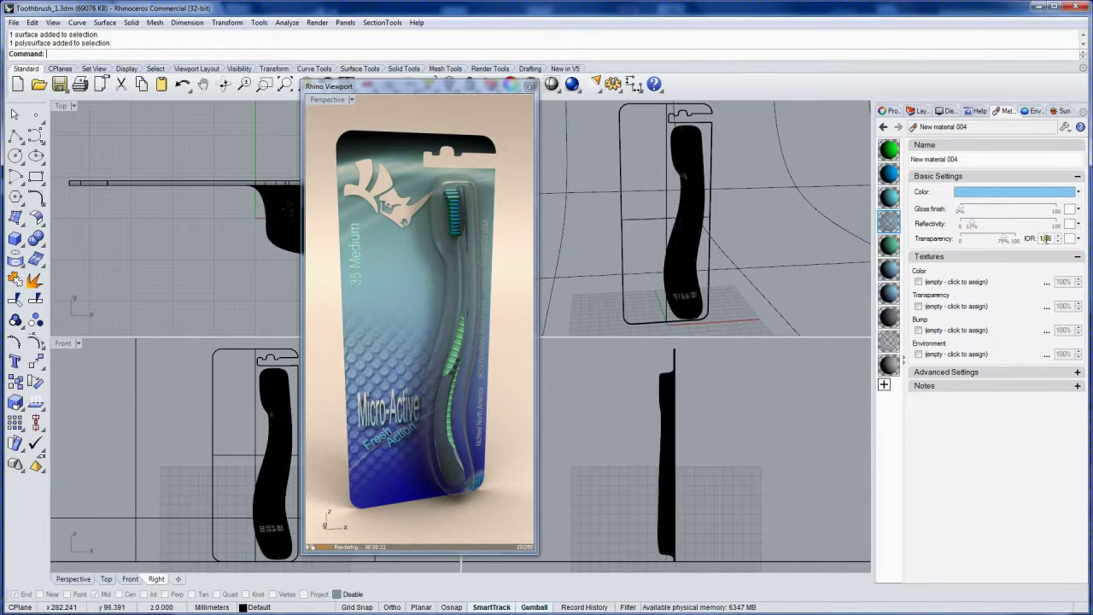
# Change material 004's colour to a deeper, fully saturated blue
pyautogui.click(993, 195)
pyautogui.click(553, 268)
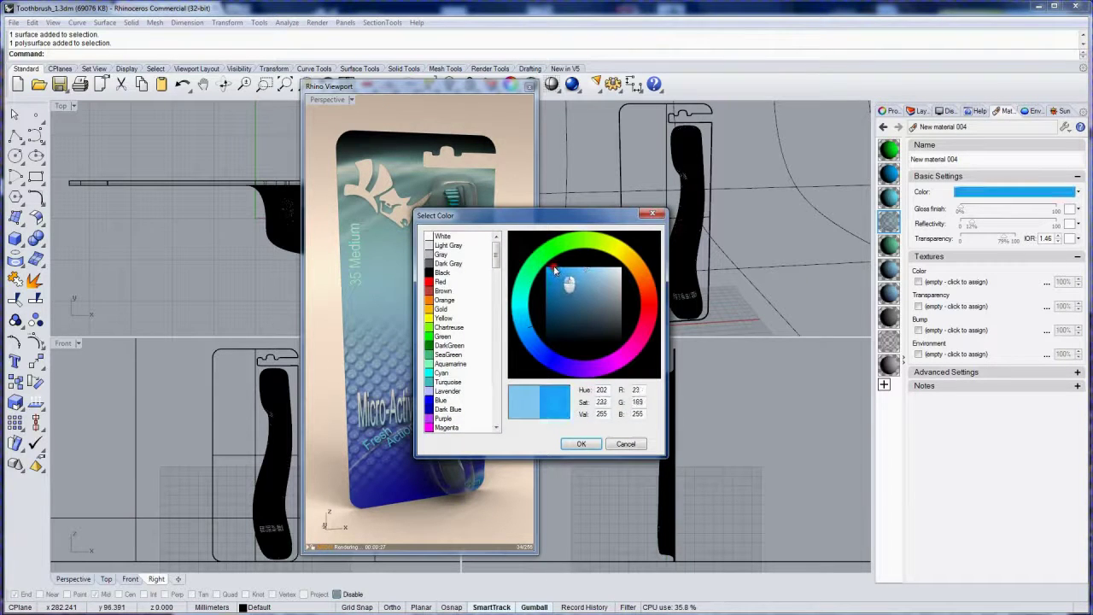
pyautogui.moveTo(552, 219); pyautogui.dragTo(708, 188)
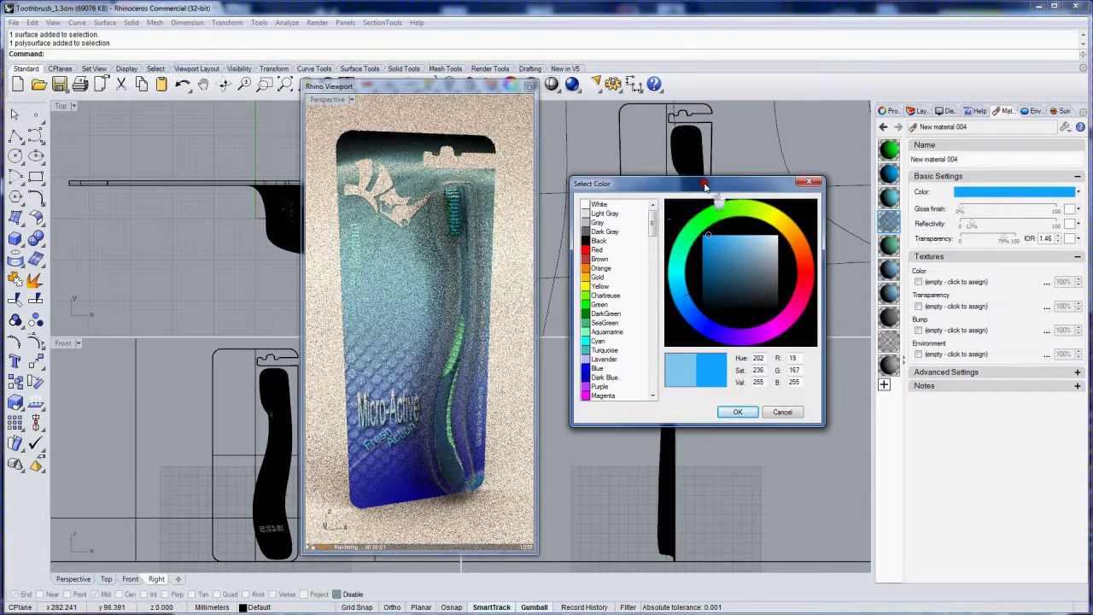
pyautogui.click(692, 295)
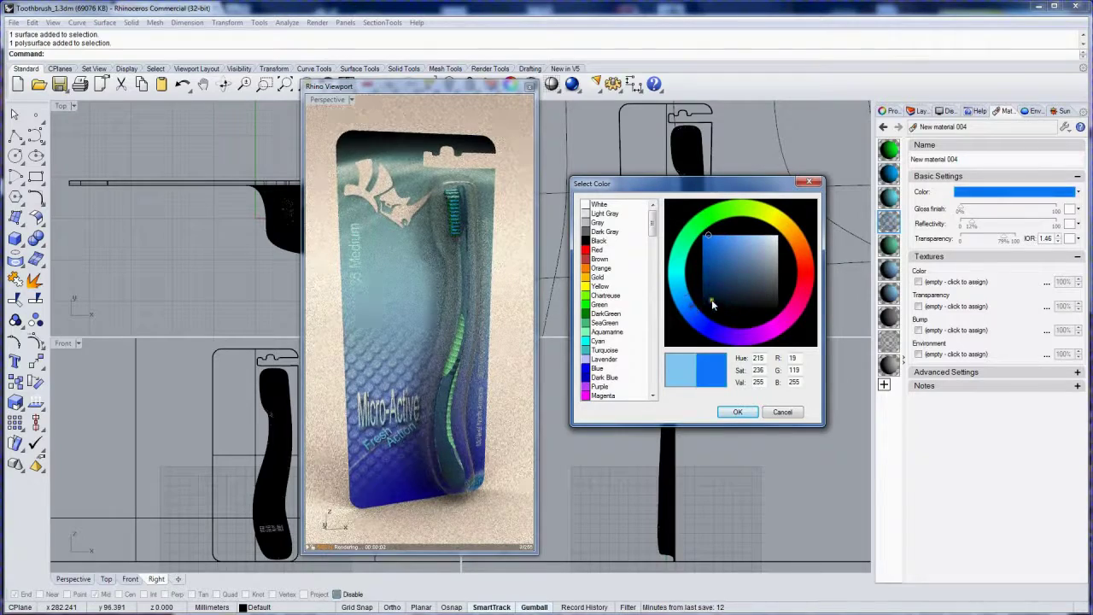
pyautogui.click(737, 412)
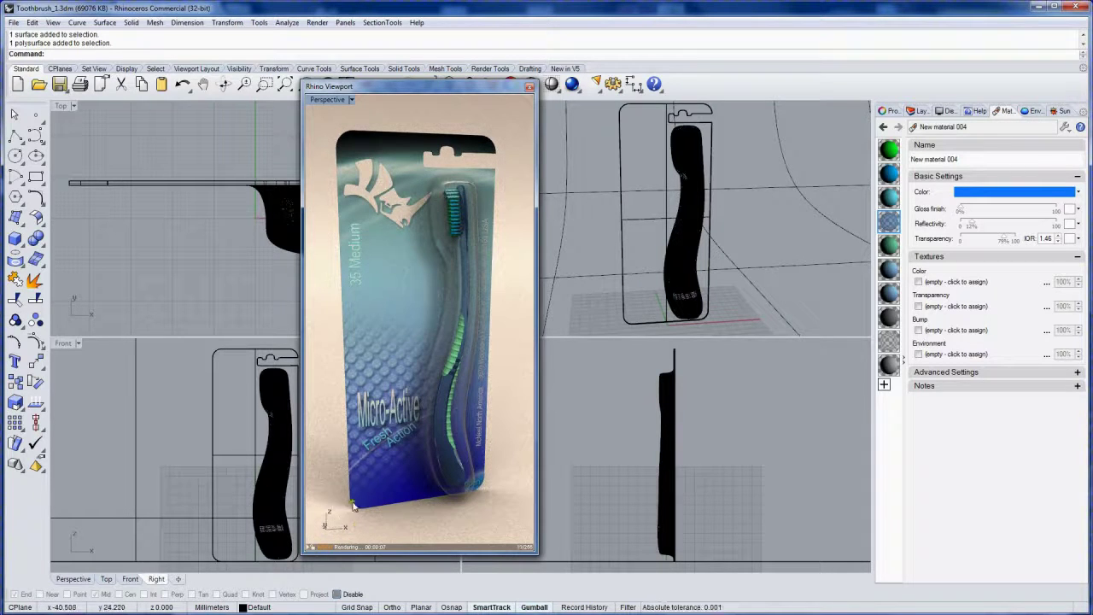
# Run Grid and set ShowWorldAxes to No to hide the world axes
pyautogui.moveTo(385, 92)
pyautogui.mouseDown()
pyautogui.moveTo(374, 105)
pyautogui.moveTo(398, 85)
pyautogui.moveTo(382, 93)
pyautogui.mouseUp()
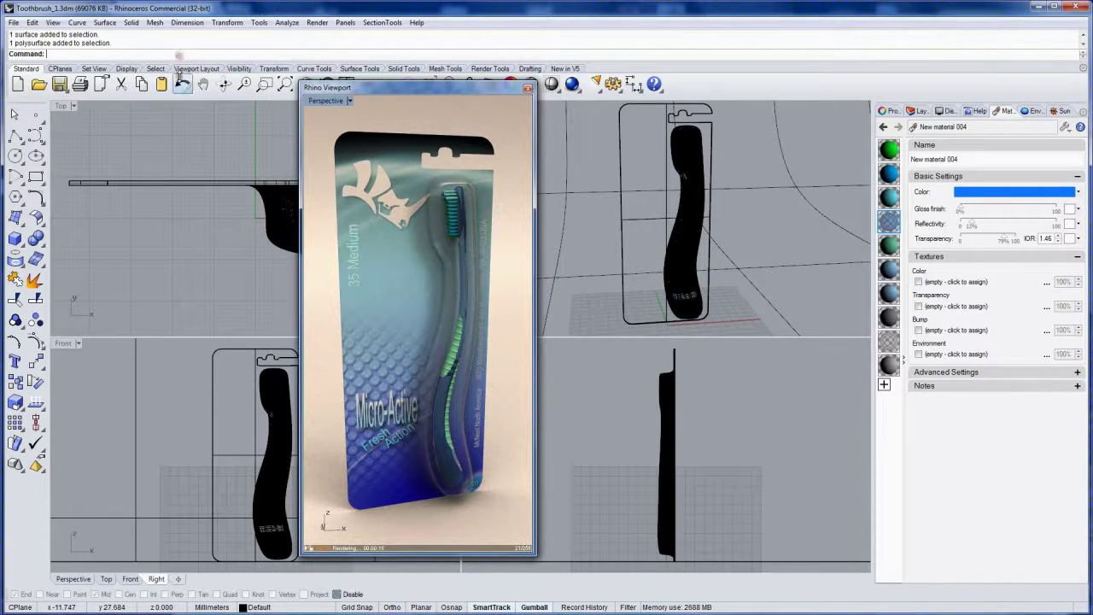
pyautogui.press('Return')
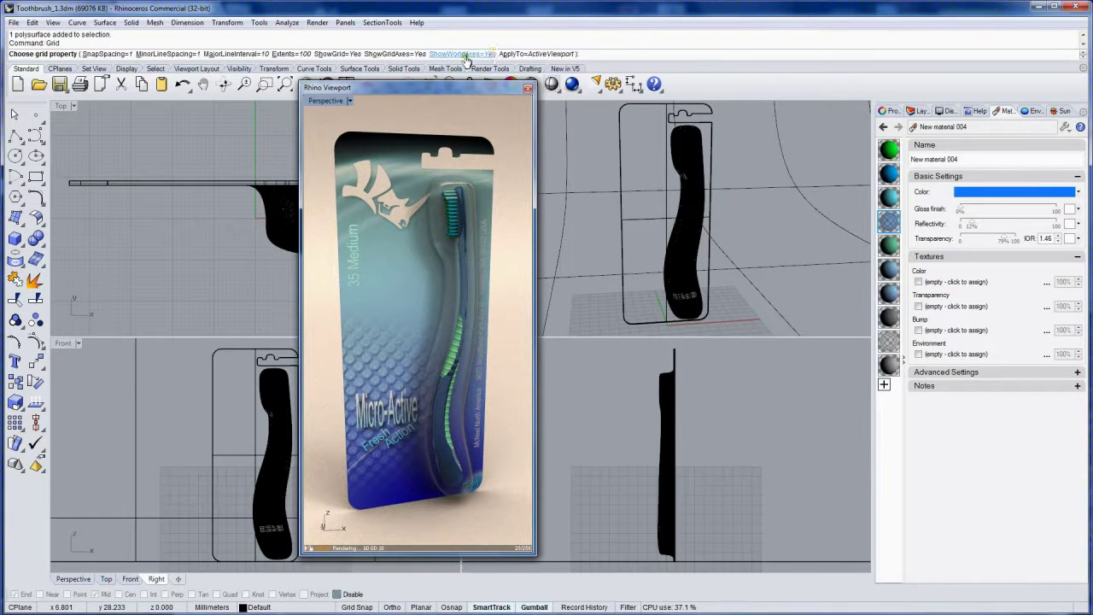
pyautogui.click(468, 54)
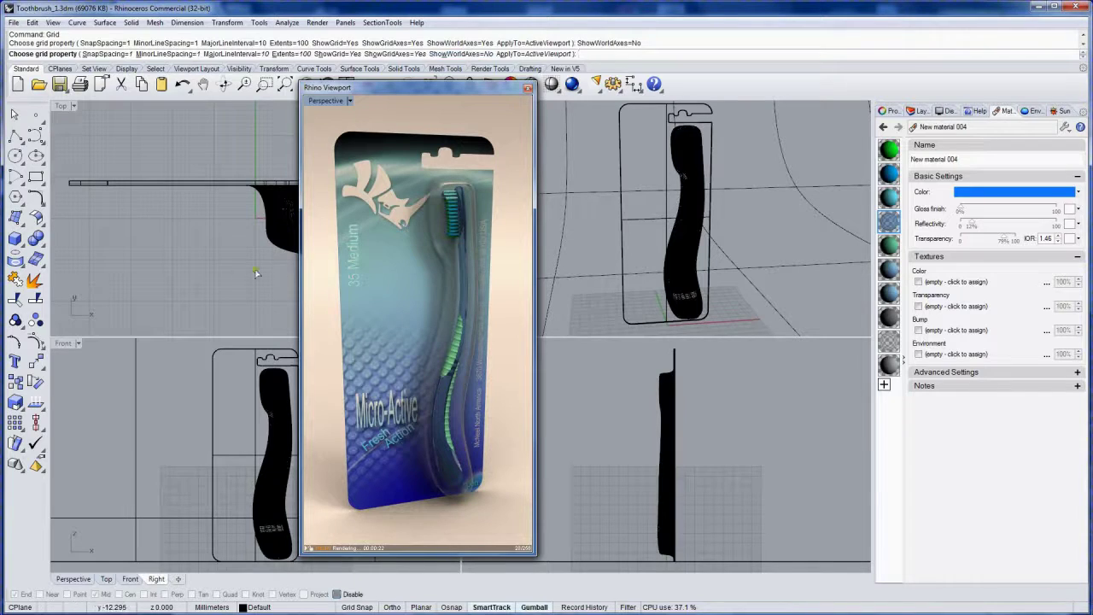
pyautogui.press('Return')
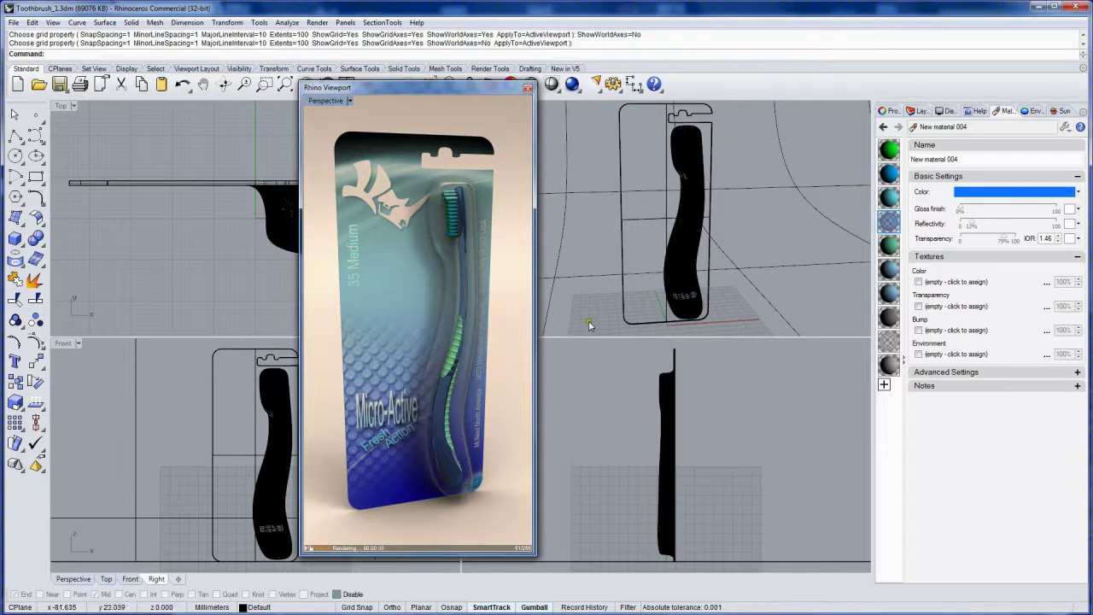
# Set the HDR environment's Output Adjustment colour saturation to 1
pyautogui.click(1030, 111)
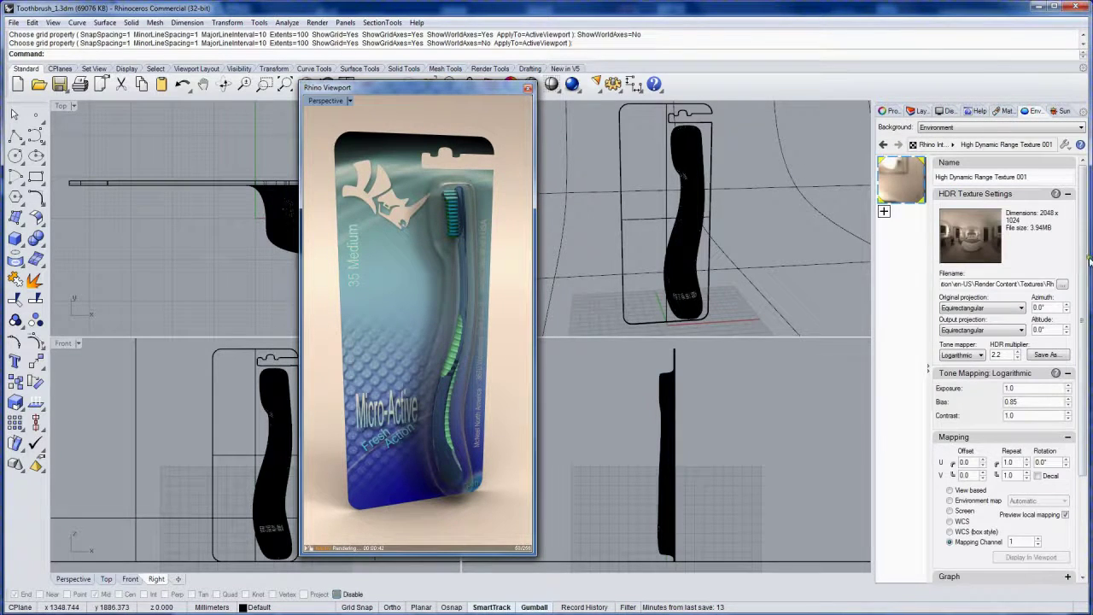
pyautogui.moveTo(1083, 260); pyautogui.dragTo(1085, 401)
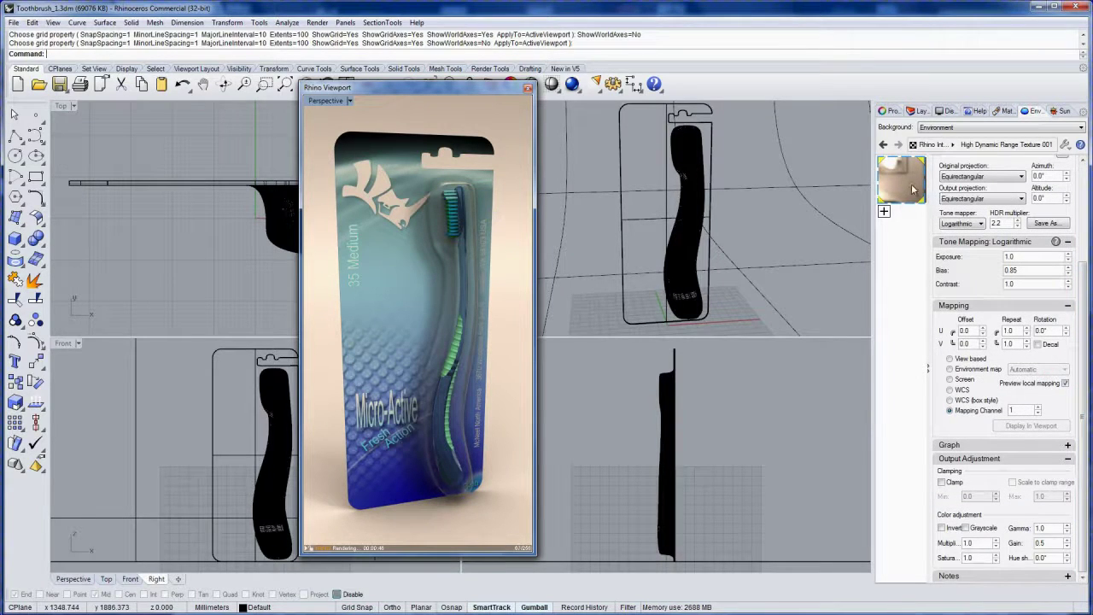
pyautogui.doubleClick(980, 560)
pyautogui.write('1')
pyautogui.press('Return')
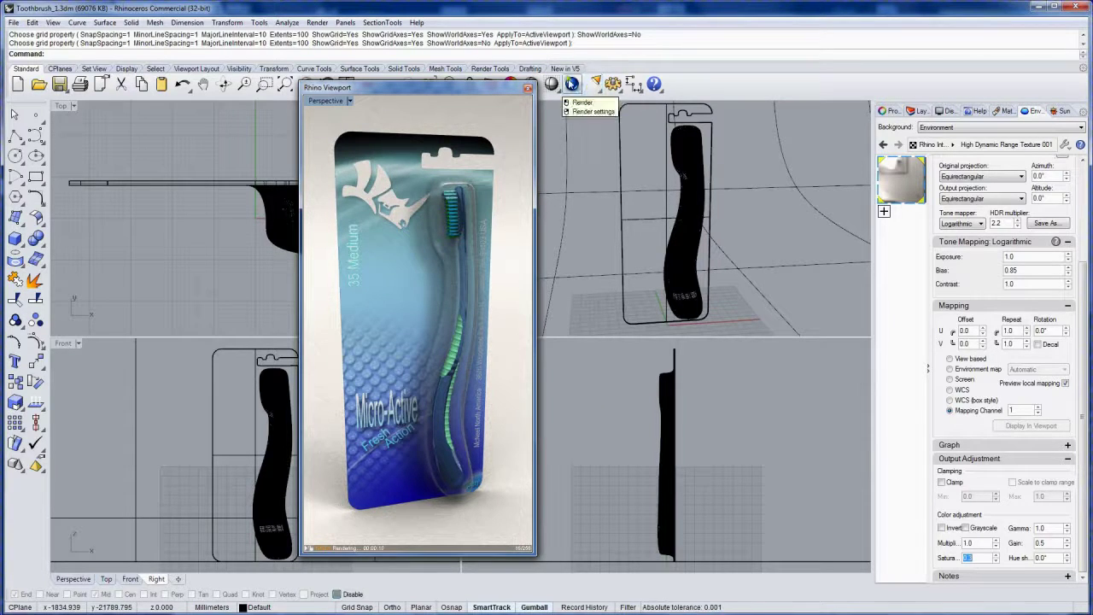
# Drag the raytraced Rhino Viewport window to the right, clear of the Top and Front views
pyautogui.click(490, 68)
pyautogui.moveTo(476, 91); pyautogui.dragTo(706, 118)
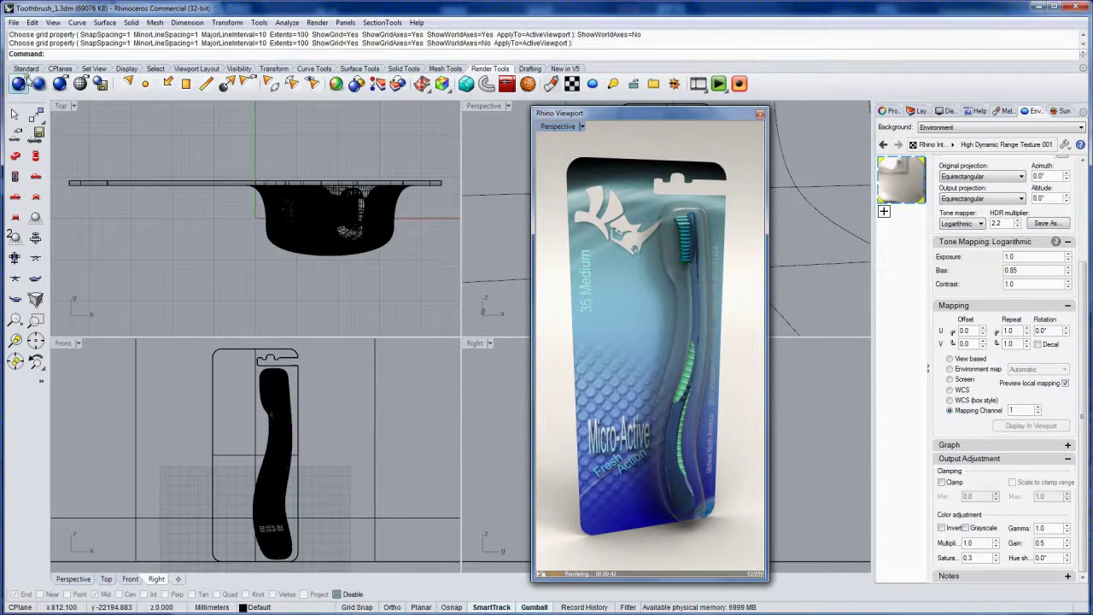
pyautogui.click(126, 70)
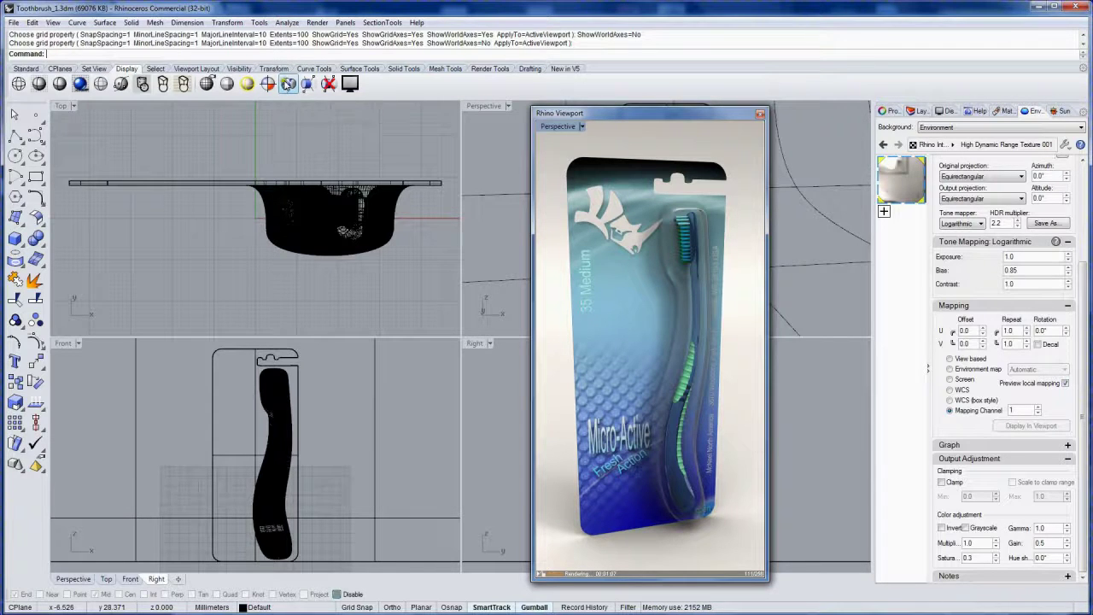
# Capture the rendered view to Toothbrush.png in Downloads, then move the render window back
pyautogui.click(288, 84)
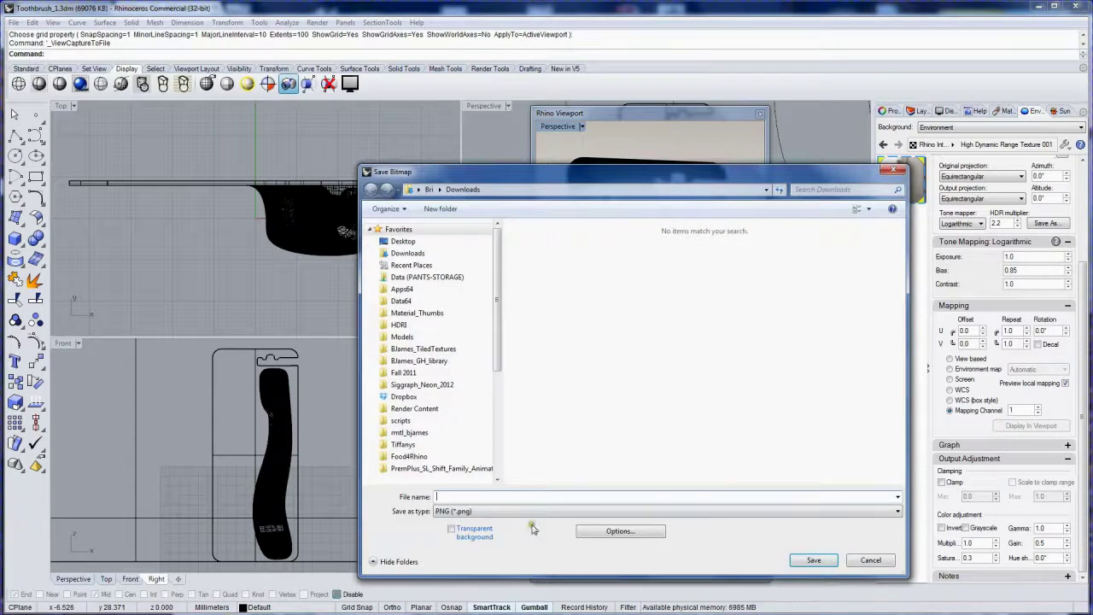
pyautogui.click(533, 510)
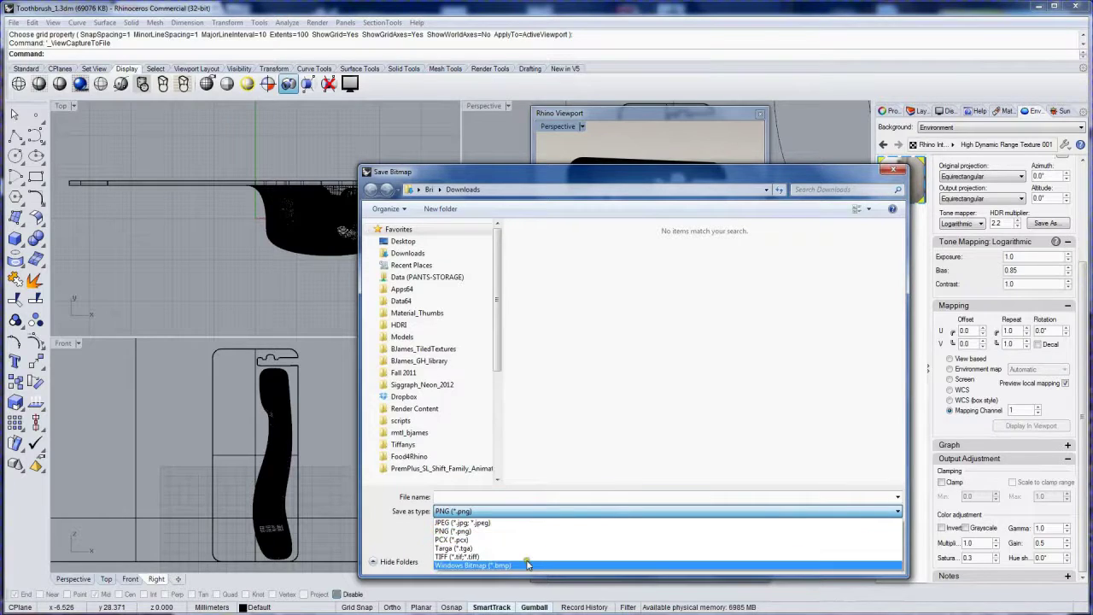
pyautogui.click(525, 531)
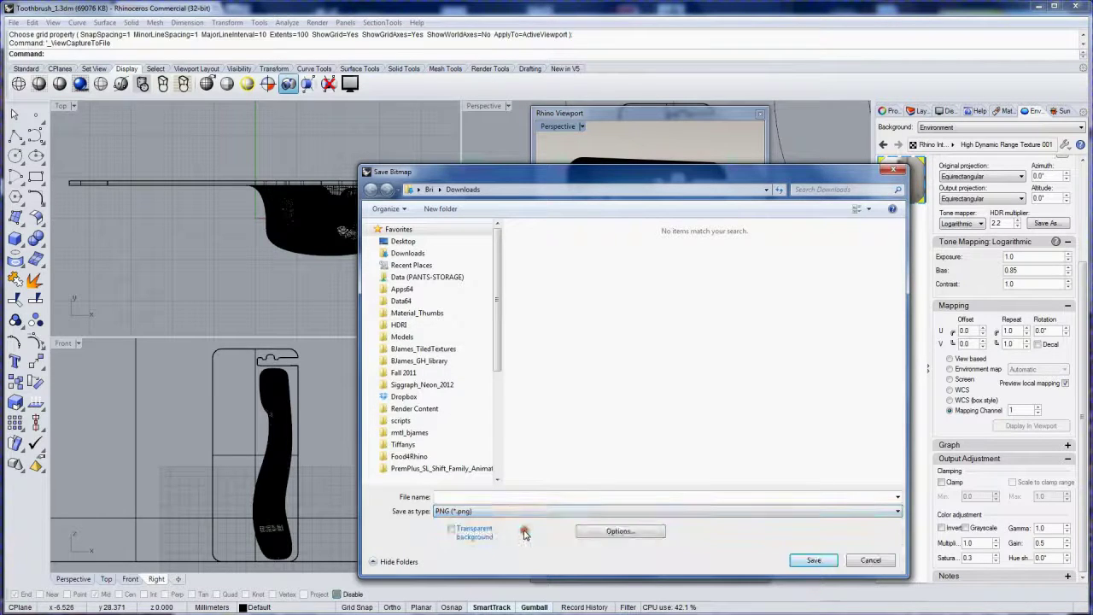
pyautogui.click(495, 496)
pyautogui.write('Toothbrush')
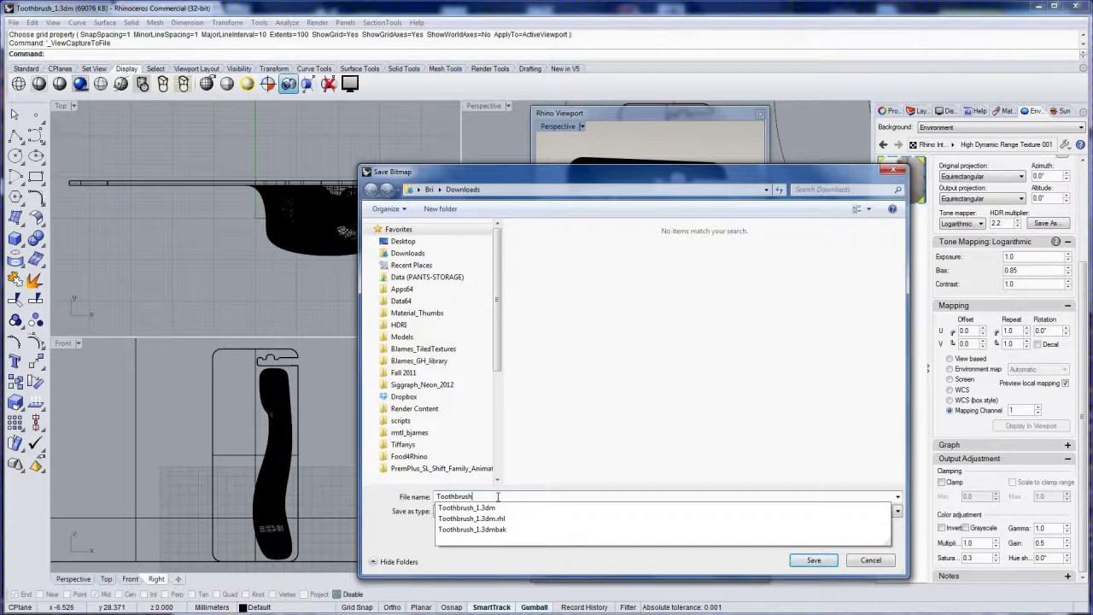
pyautogui.press('Return')
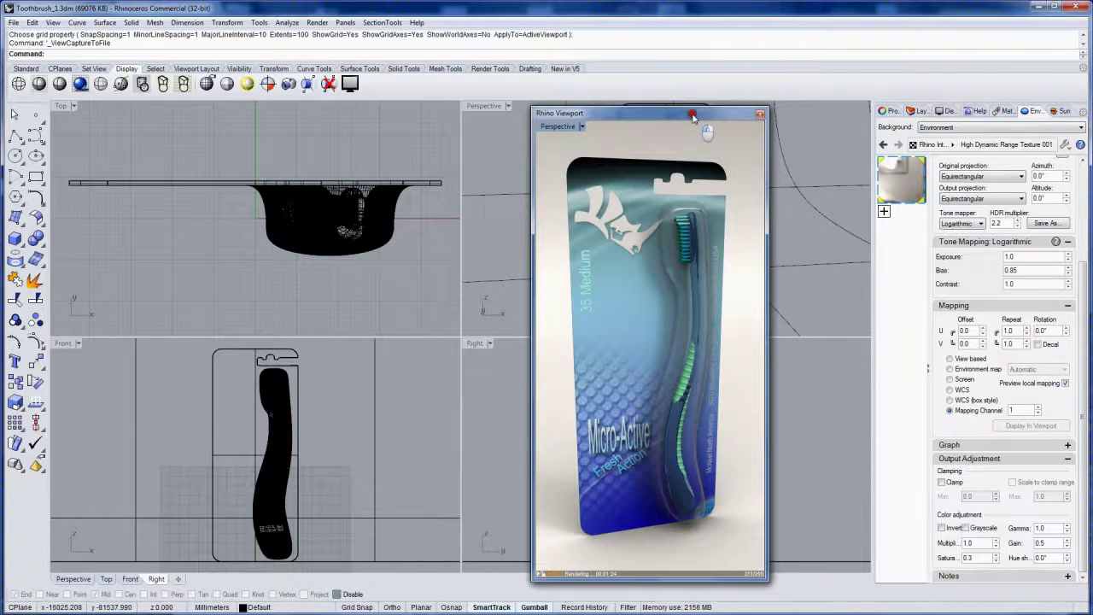
pyautogui.moveTo(692, 112); pyautogui.dragTo(550, 85)
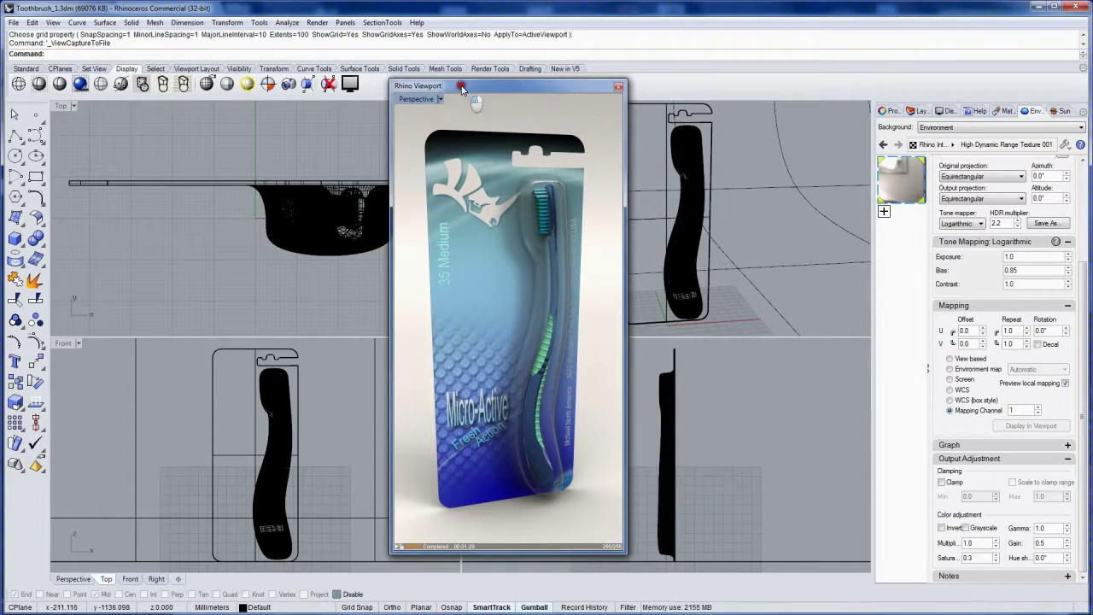